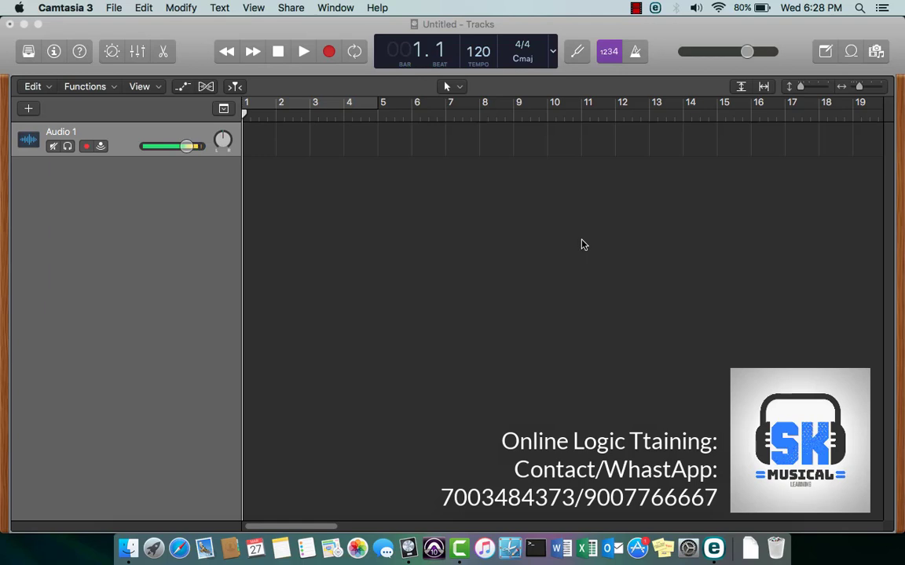
# - Create a new empty project, discarding the open untitled project without saving it
pyautogui.click(184, 33)
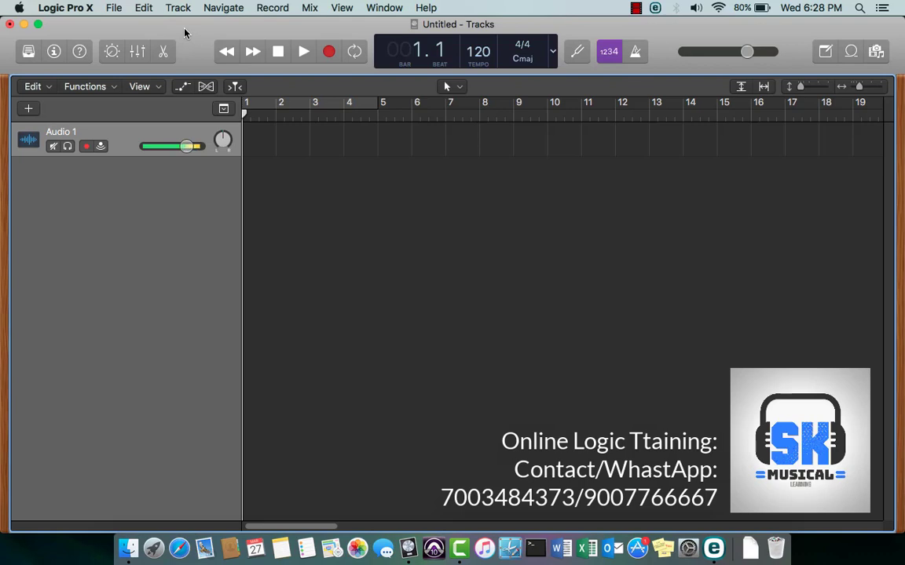
pyautogui.click(114, 8)
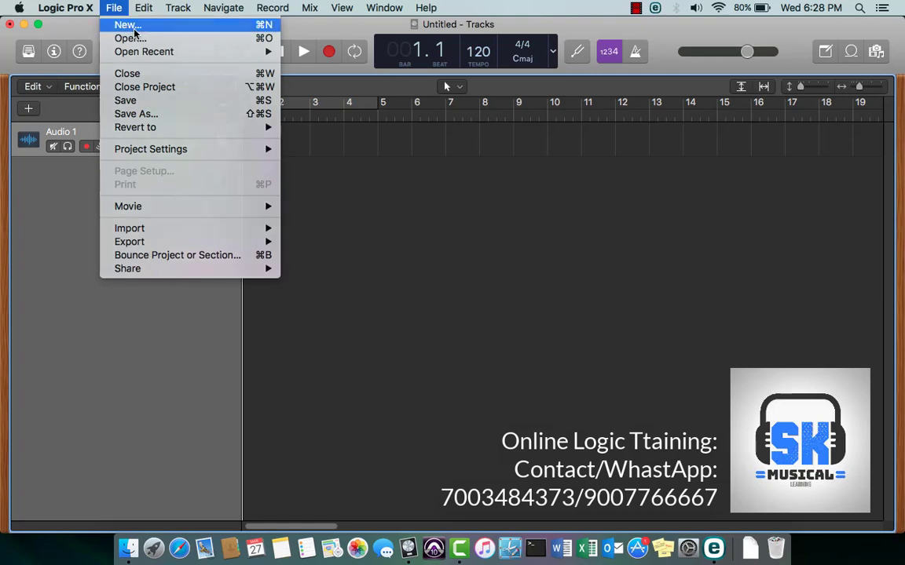
pyautogui.click(132, 26)
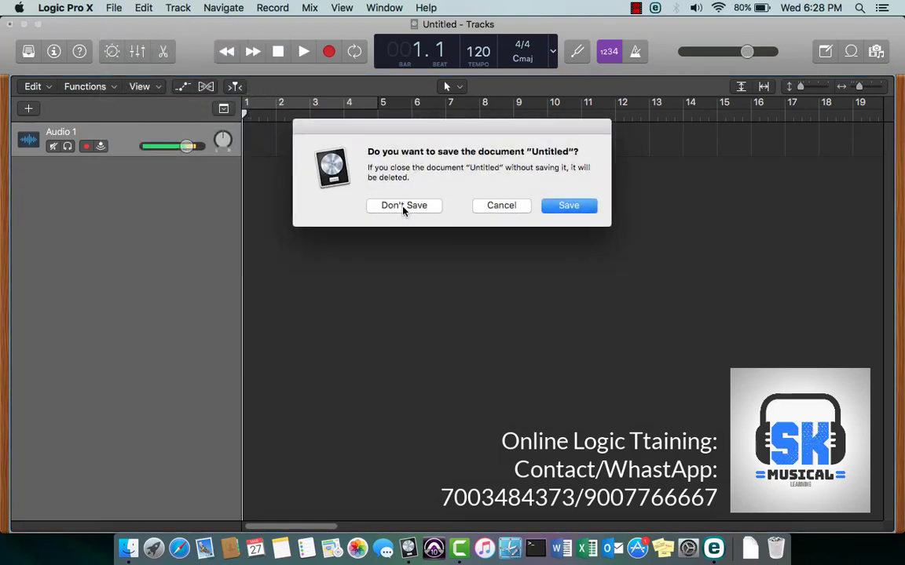
pyautogui.click(399, 208)
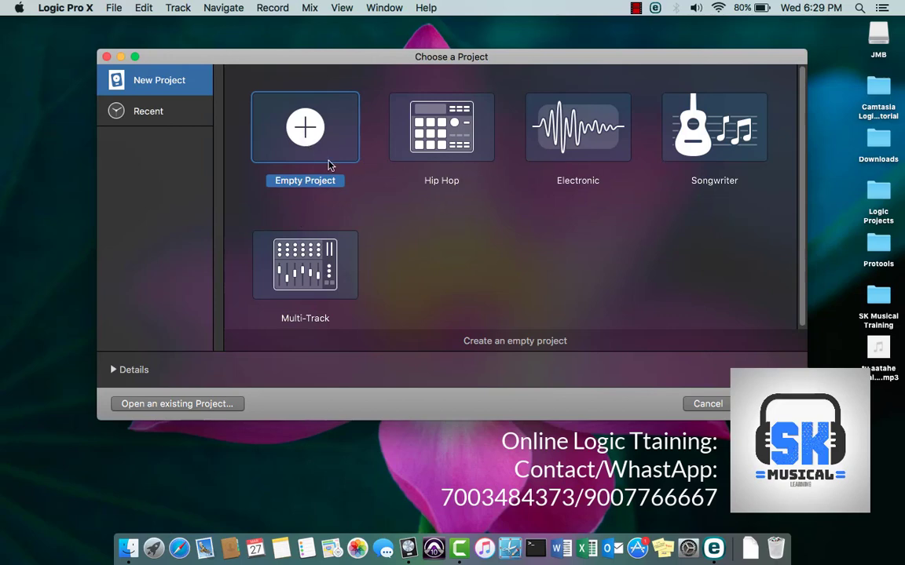
pyautogui.click(769, 404)
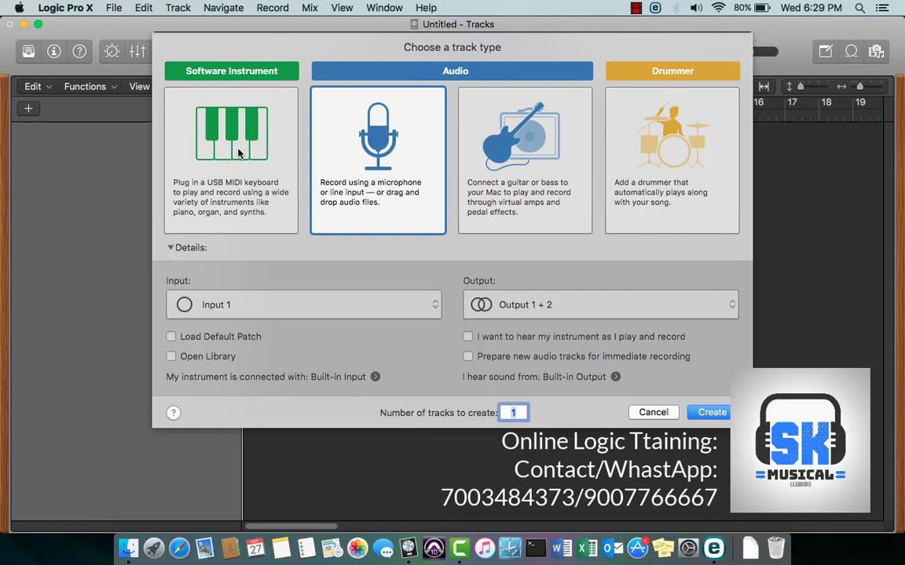
# - Choose the microphone audio track type after trying the software instrument, guitar and drummer types, and list its input options
pyautogui.click(239, 153)
pyautogui.click(354, 160)
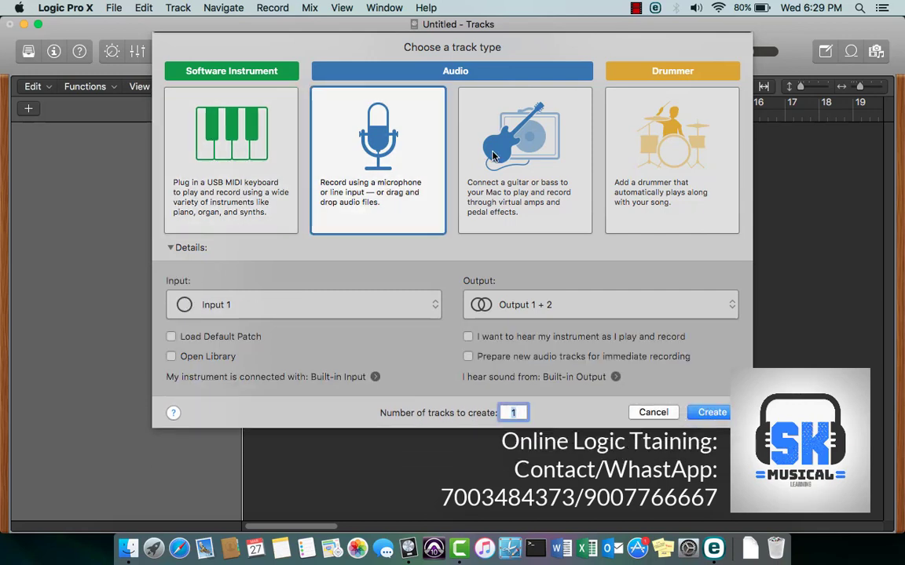
pyautogui.click(465, 145)
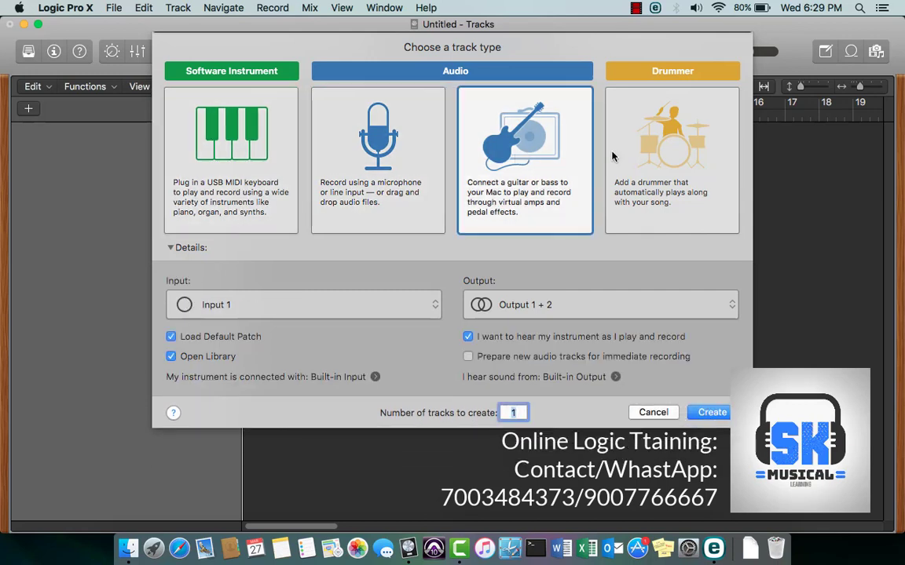
pyautogui.click(664, 163)
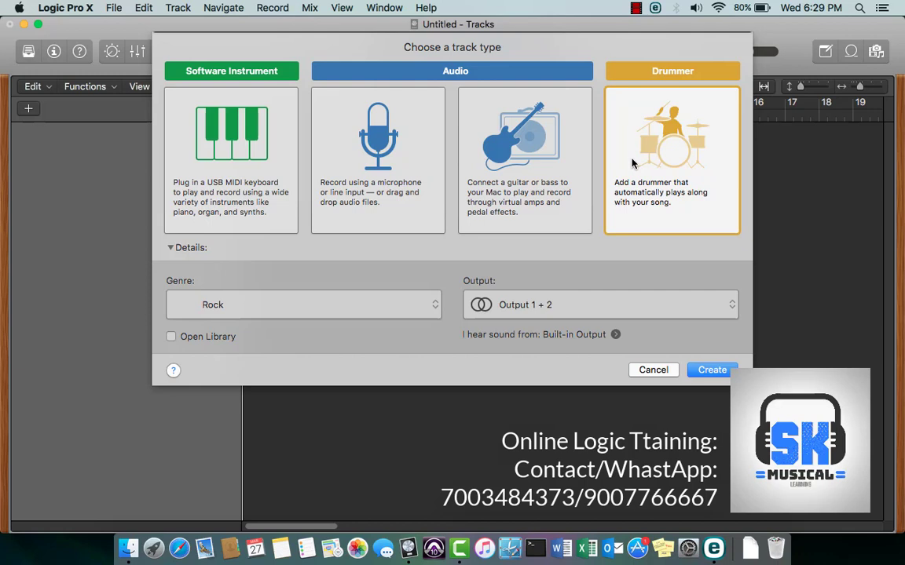
pyautogui.click(336, 149)
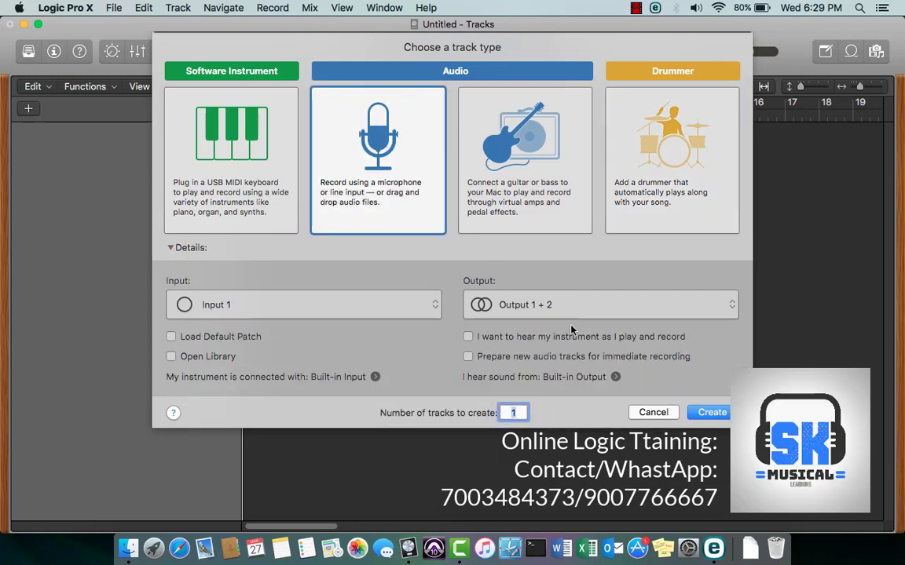
pyautogui.click(253, 310)
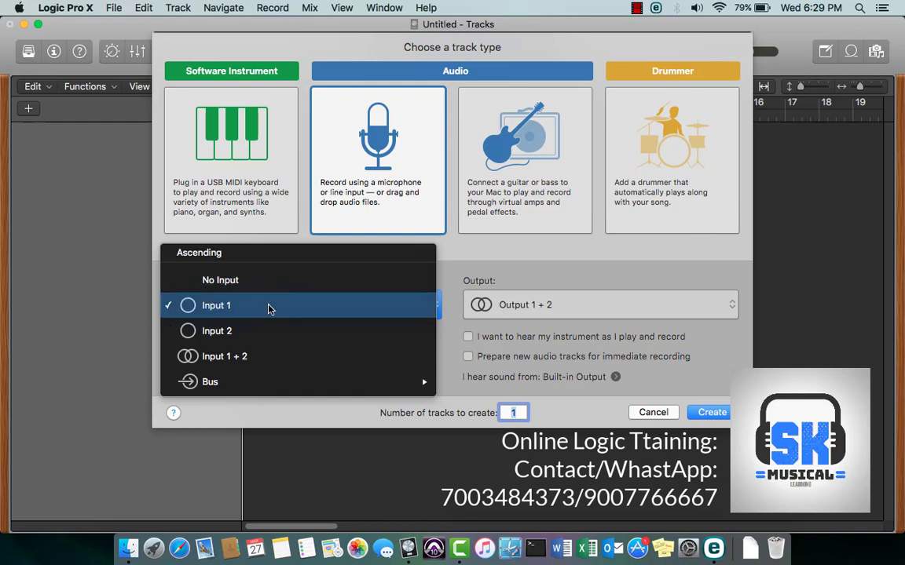
# - Switch to the screenshot tool and mark a capture region of about 1000x609 around the track type dialog
pyautogui.click(508, 556)
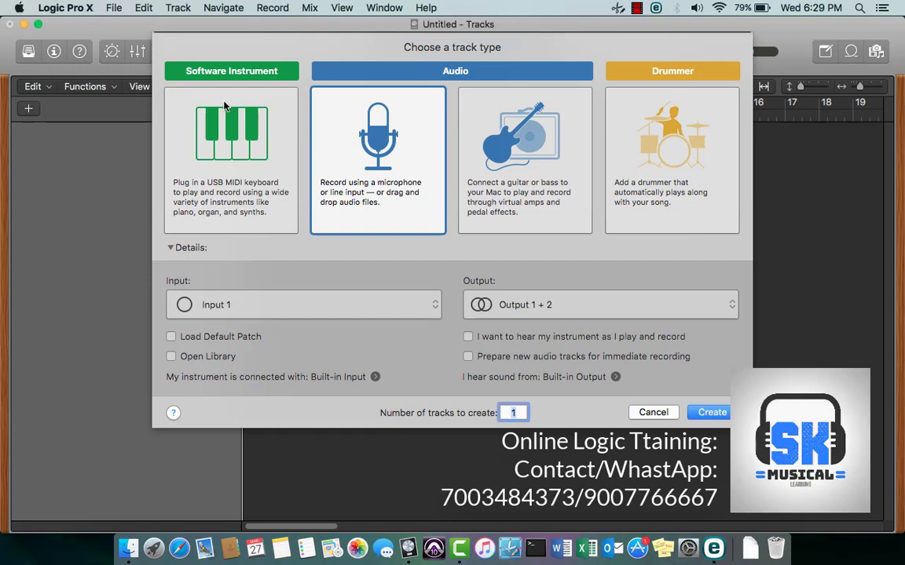
pyautogui.click(618, 8)
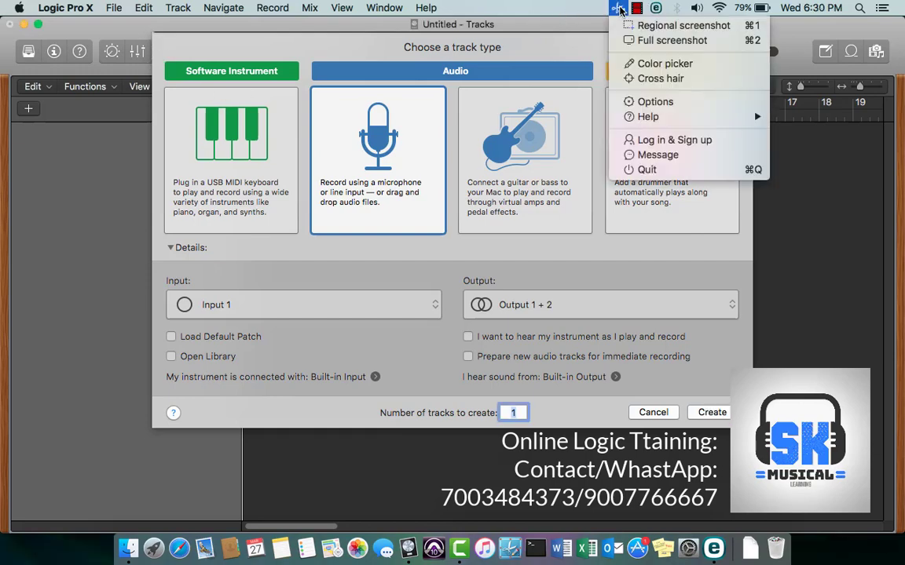
pyautogui.click(662, 26)
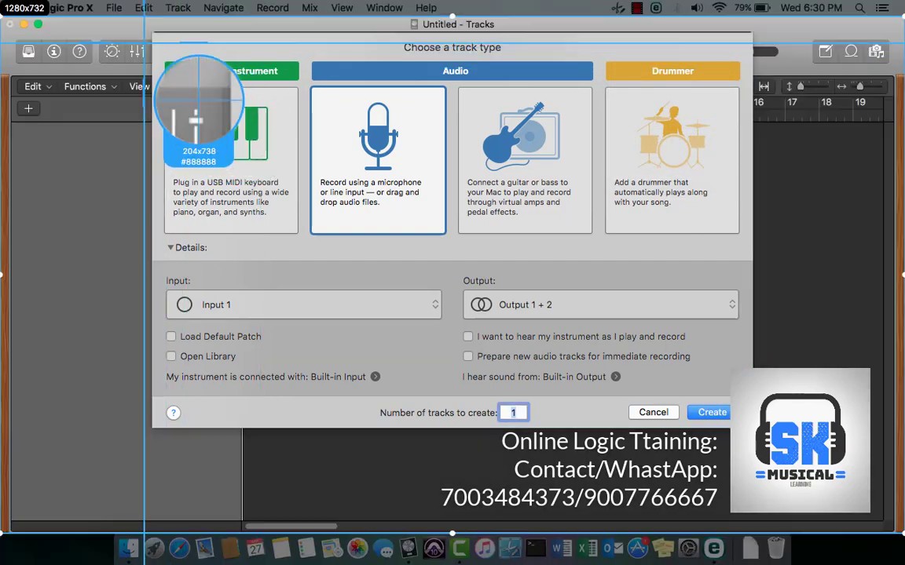
pyautogui.moveTo(74, 25); pyautogui.dragTo(782, 456)
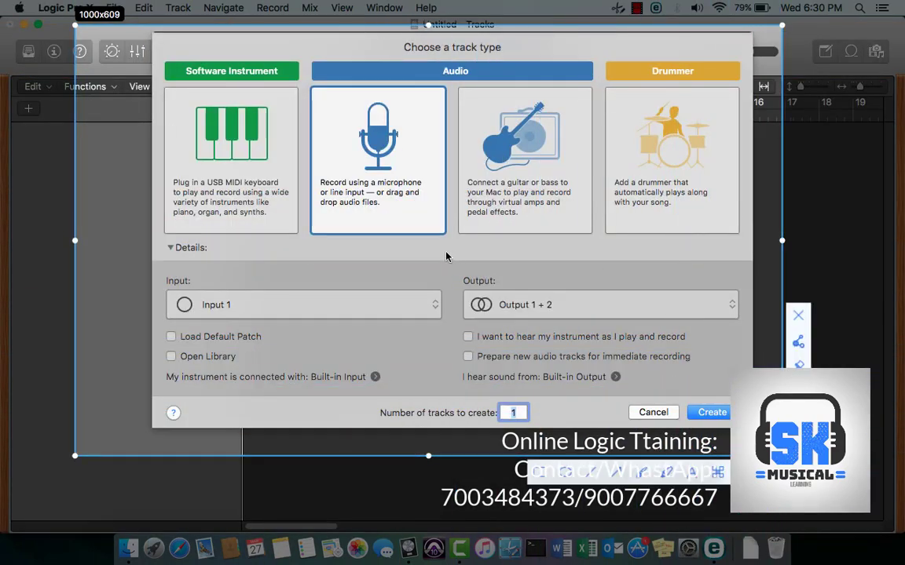
# - Sketch a two-input audio interface with its cables freehand in red over the track's input settings, and discard the capture
pyautogui.click(666, 474)
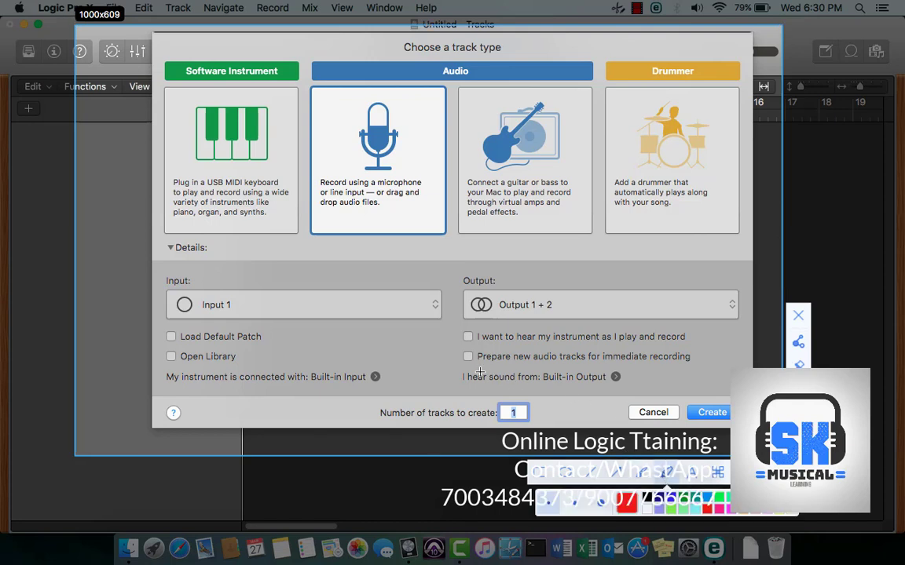
pyautogui.moveTo(269, 260)
pyautogui.mouseDown()
pyautogui.moveTo(262, 268)
pyautogui.moveTo(278, 277)
pyautogui.moveTo(270, 260)
pyautogui.mouseUp()
pyautogui.moveTo(361, 264)
pyautogui.mouseDown()
pyautogui.moveTo(373, 276)
pyautogui.moveTo(363, 265)
pyautogui.mouseUp()
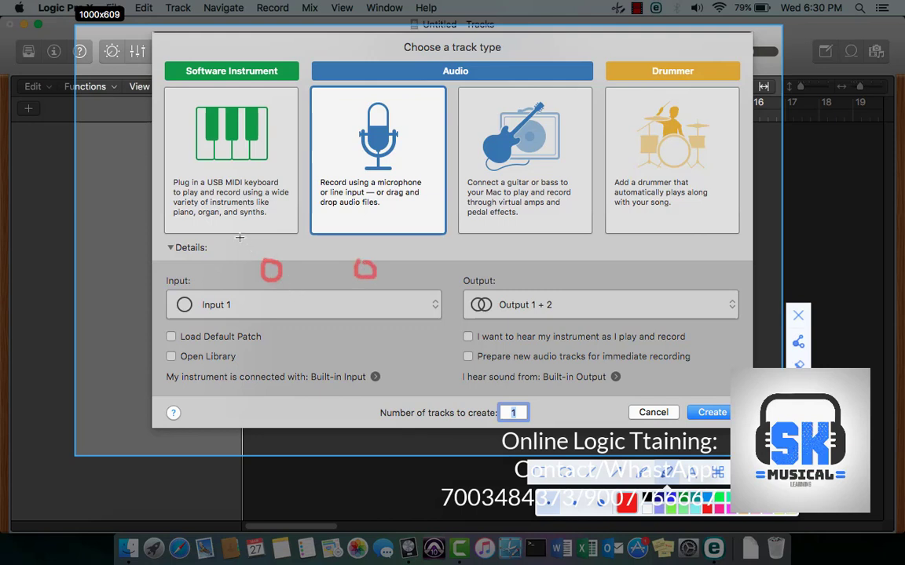
pyautogui.moveTo(239, 237)
pyautogui.mouseDown()
pyautogui.moveTo(239, 274)
pyautogui.moveTo(436, 300)
pyautogui.moveTo(412, 236)
pyautogui.moveTo(242, 237)
pyautogui.mouseUp()
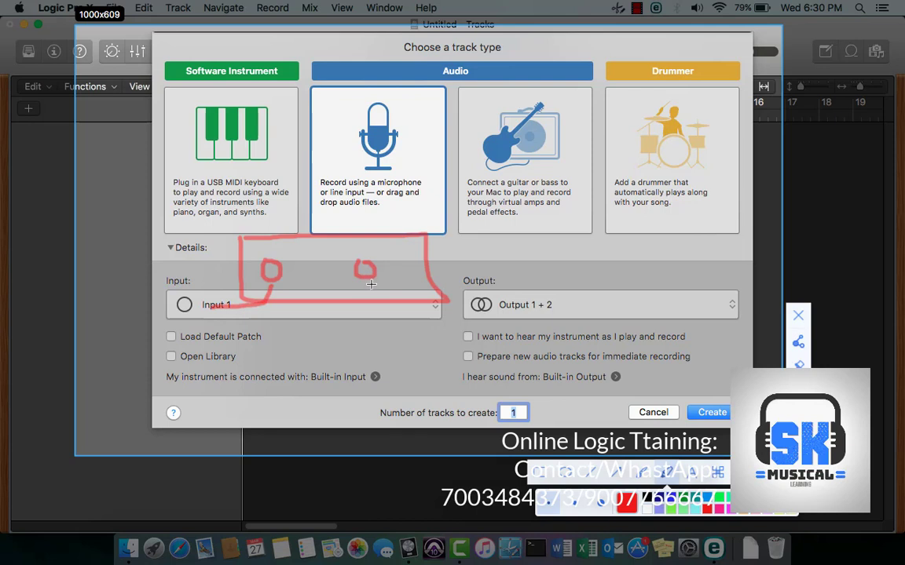
pyautogui.moveTo(371, 284); pyautogui.dragTo(421, 330)
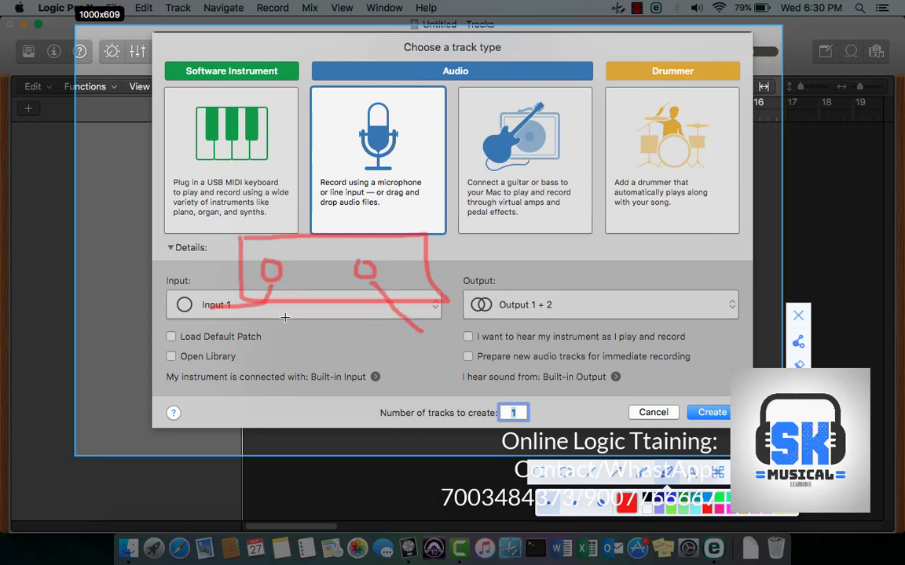
pyautogui.moveTo(285, 318); pyautogui.dragTo(365, 316)
pyautogui.click(798, 315)
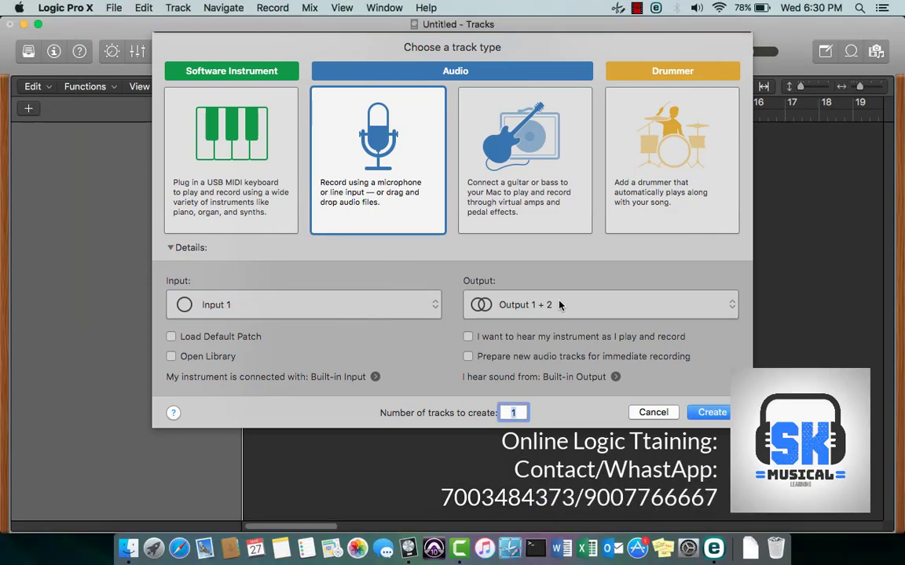
# - Create one audio track with Input 1 and Output 1 + 2
pyautogui.click(716, 415)
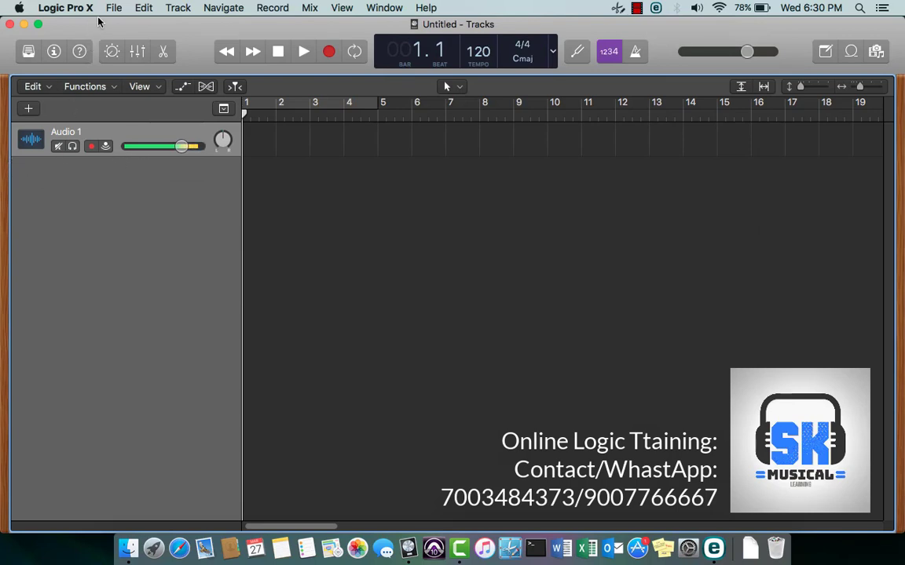
# - Open the General preferences for project handling
pyautogui.click(71, 11)
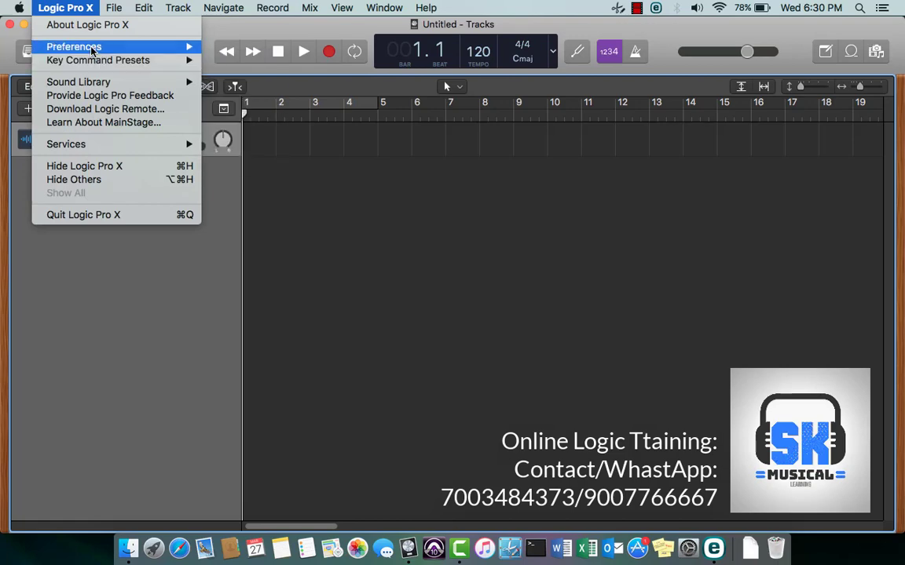
pyautogui.moveTo(81, 47)
pyautogui.click(223, 44)
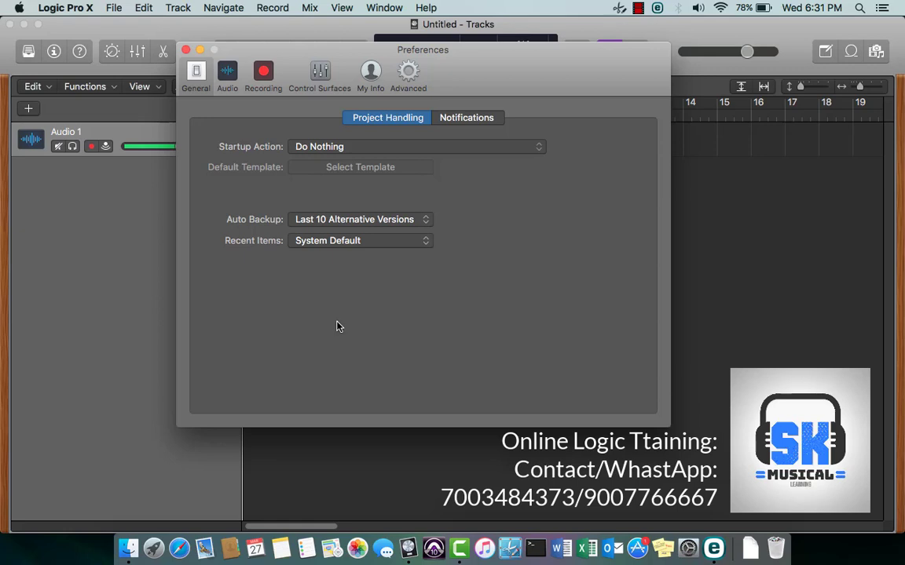
# - Try Open Existing Project as the startup action, and return it to Do Nothing
pyautogui.click(371, 151)
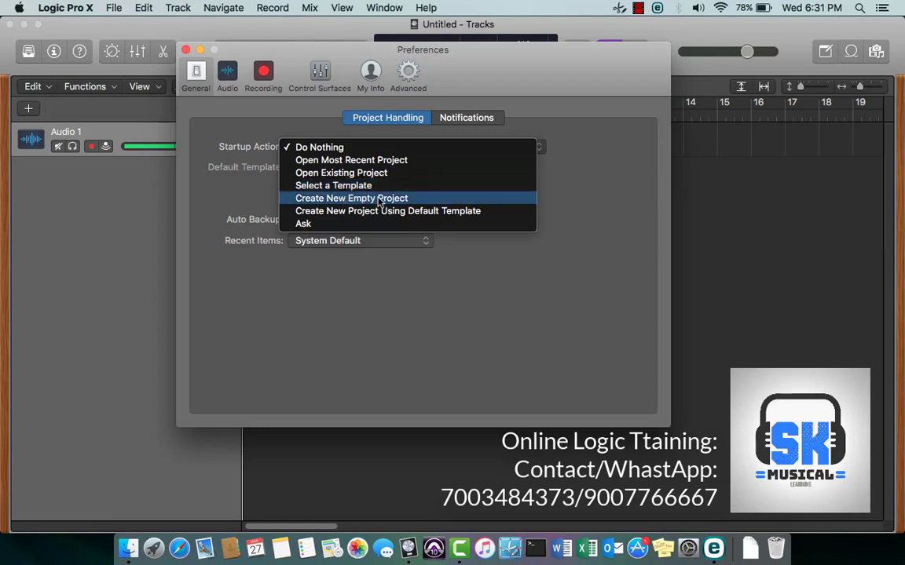
pyautogui.click(331, 173)
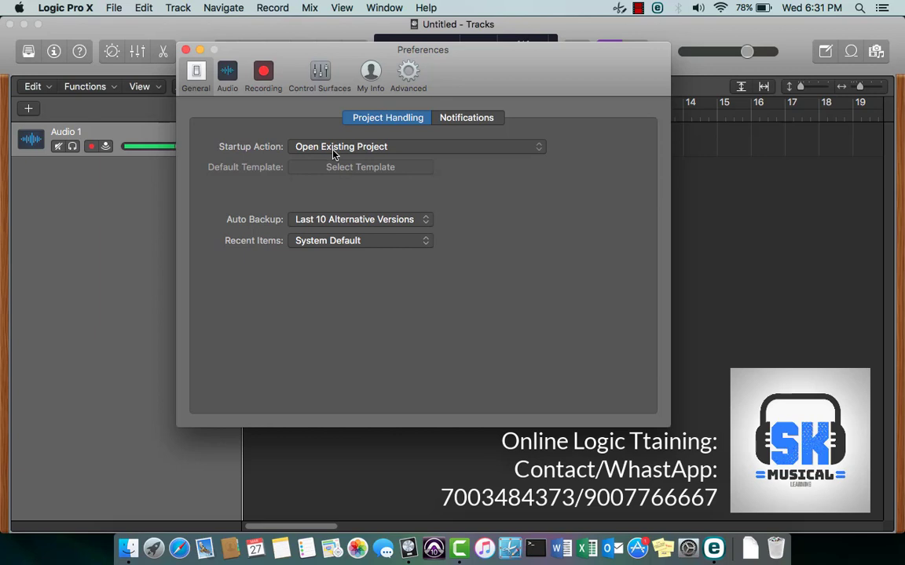
pyautogui.click(332, 149)
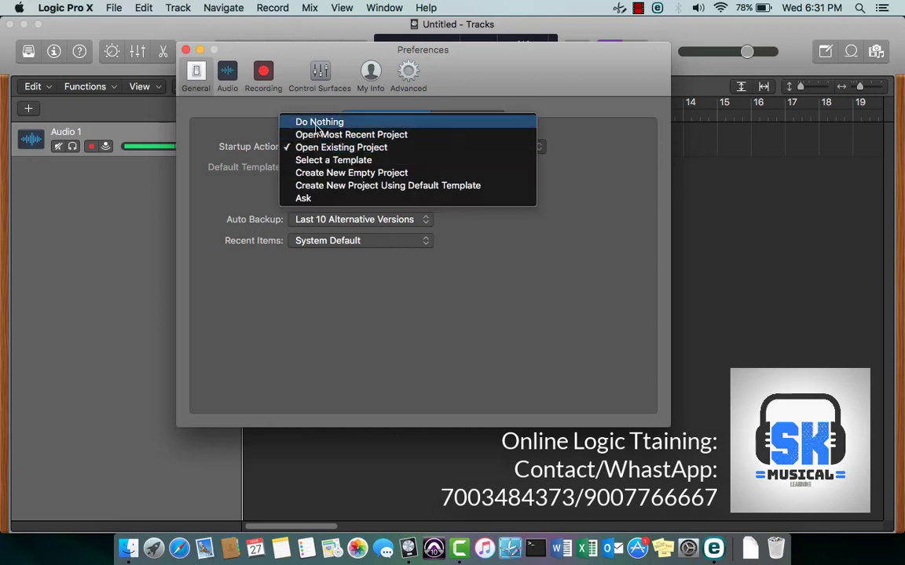
pyautogui.click(316, 125)
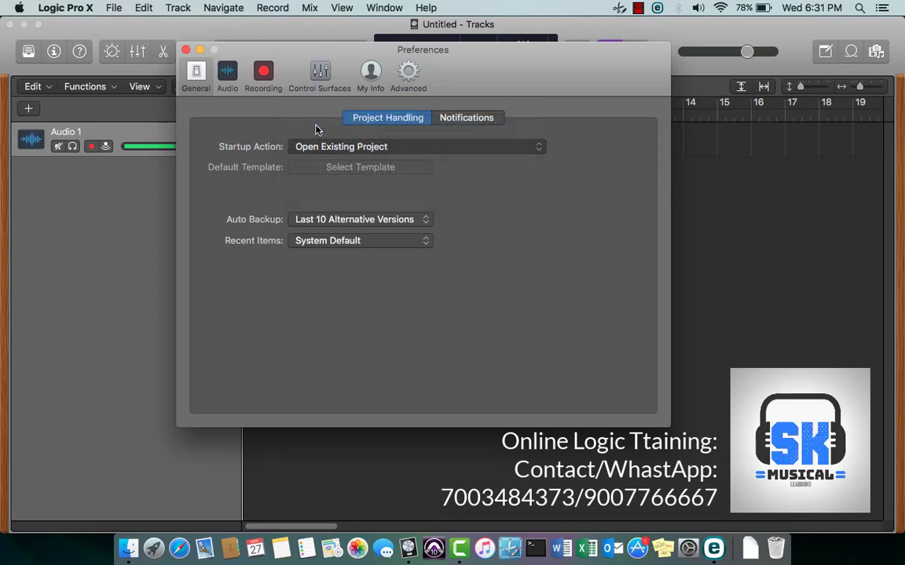
# - Reset all warnings and alerts in the notification preferences
pyautogui.click(471, 119)
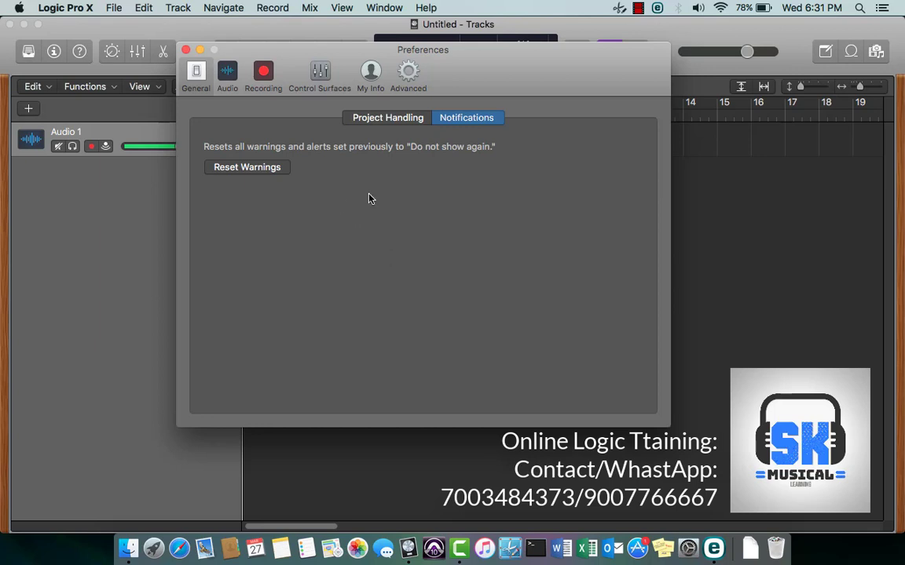
pyautogui.click(244, 168)
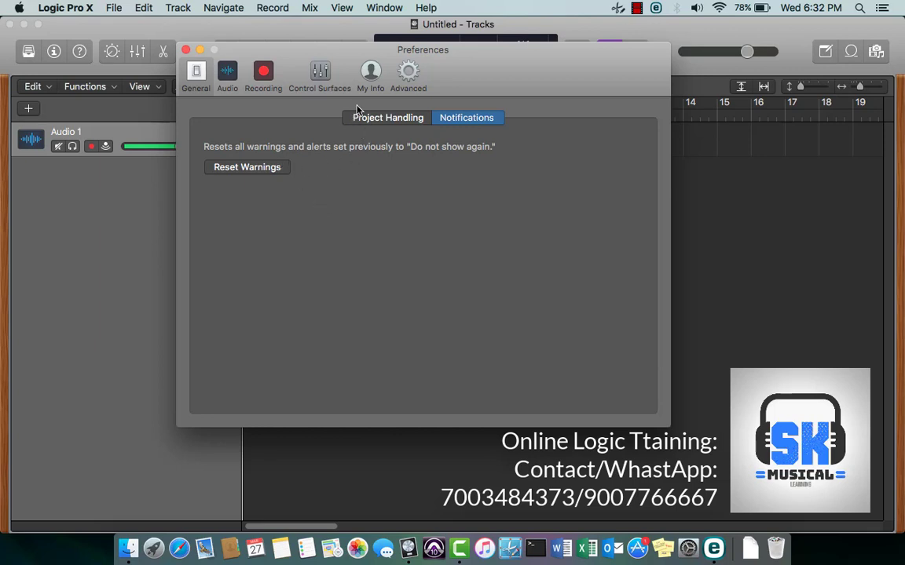
# - Return to the project handling preferences and examine the Auto Backup and Recent Items choices
pyautogui.click(382, 119)
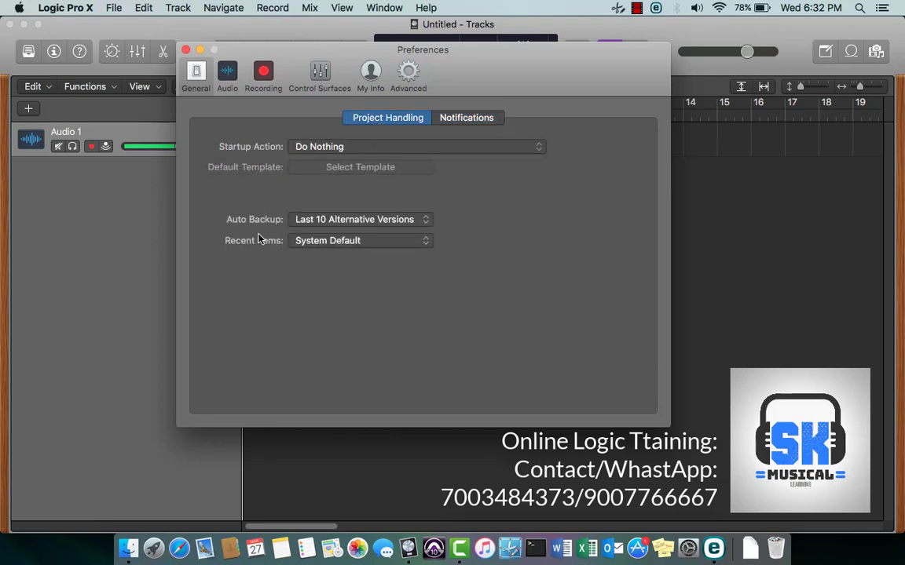
pyautogui.click(353, 225)
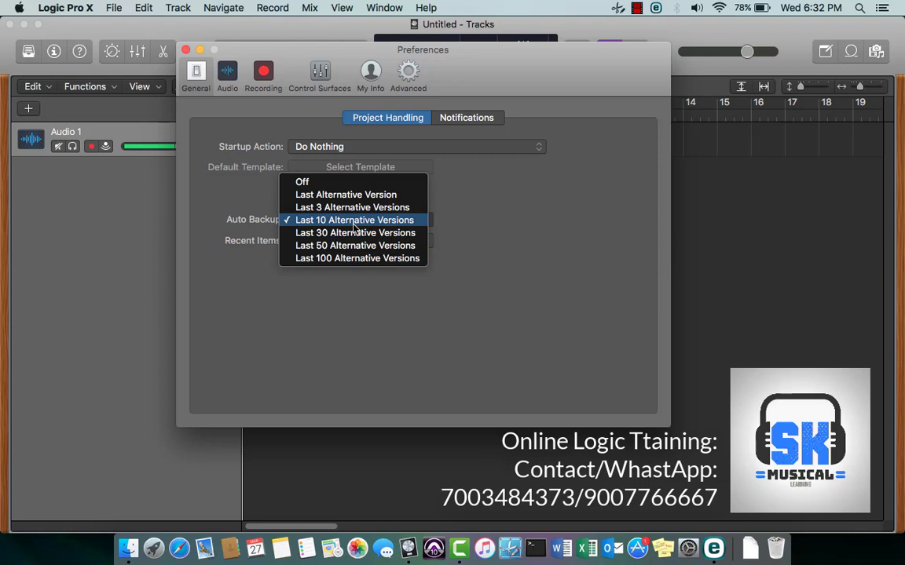
pyautogui.click(325, 336)
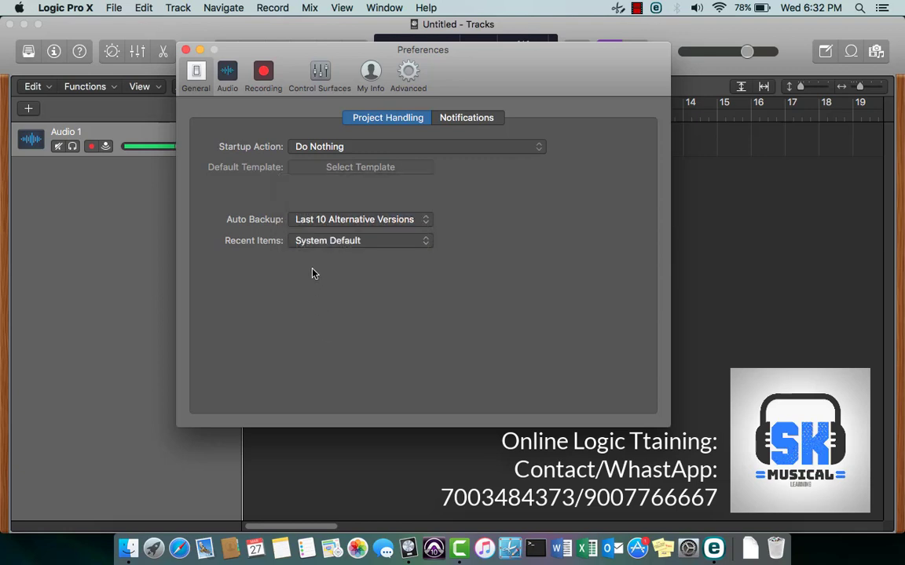
pyautogui.click(342, 246)
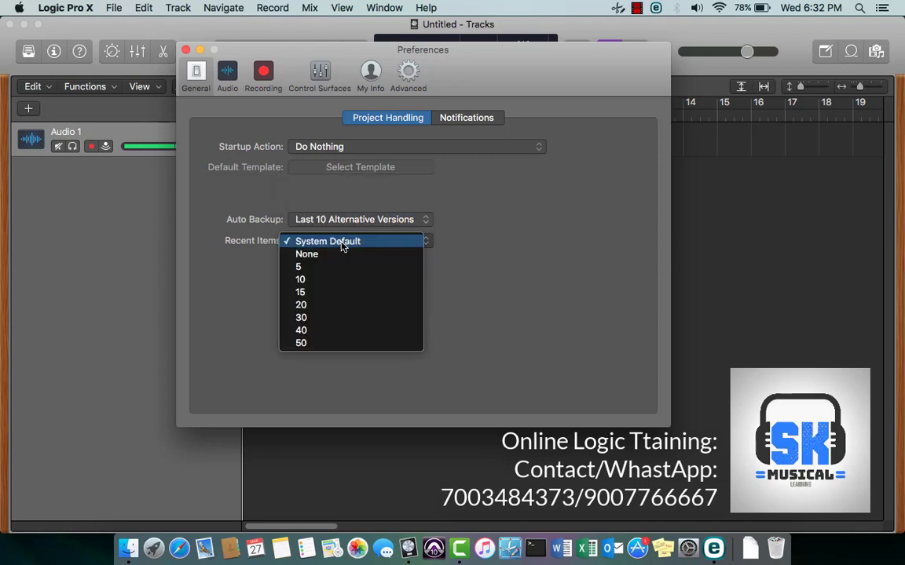
pyautogui.click(211, 302)
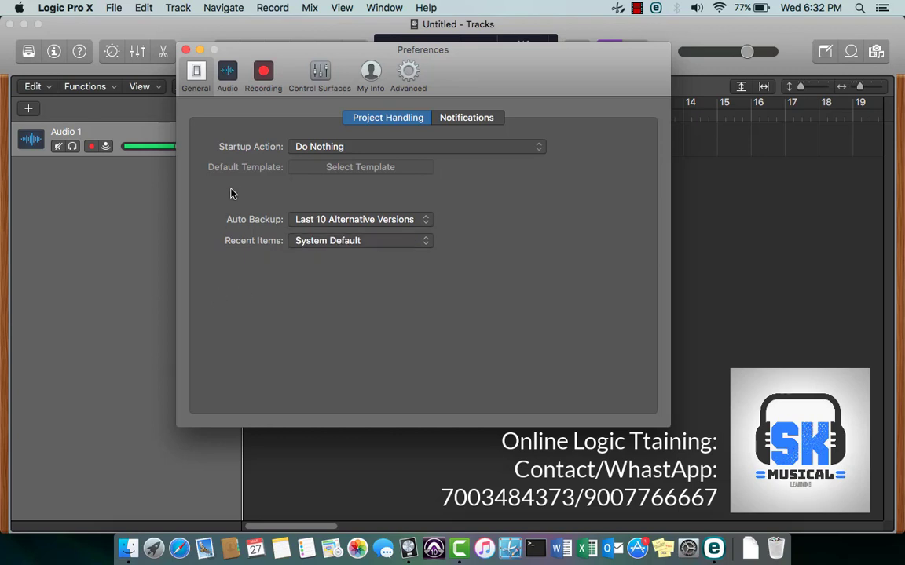
# - Open the Audio preferences and examine the output device choices and the MP3 encoding settings
pyautogui.click(228, 79)
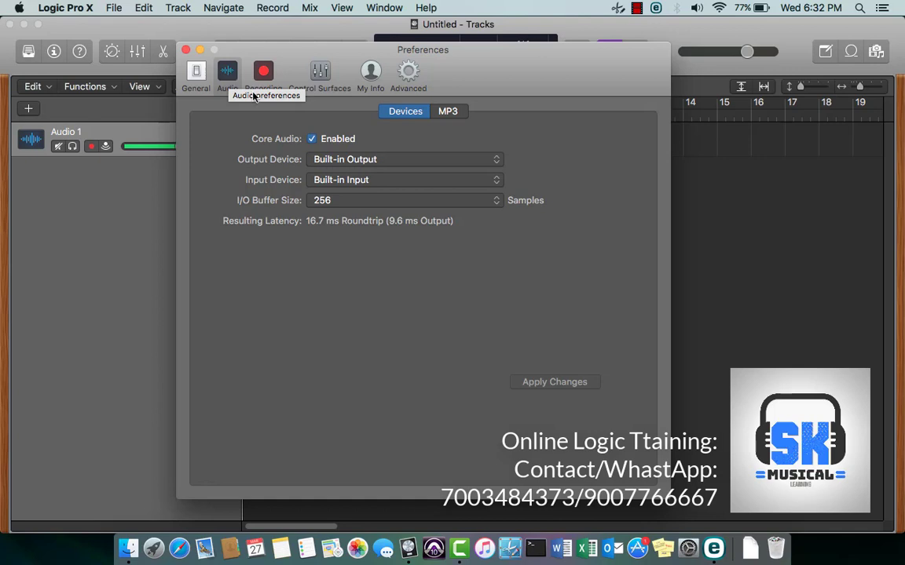
pyautogui.click(317, 156)
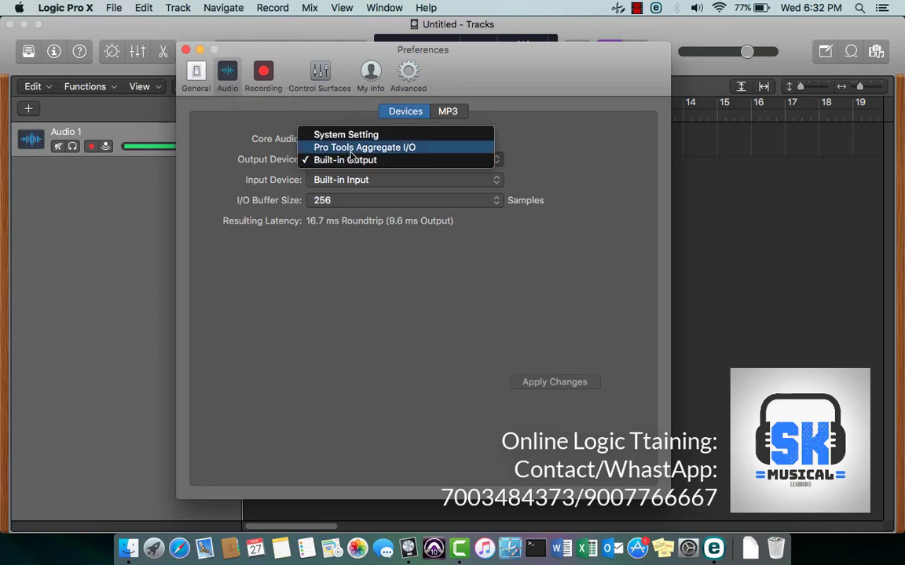
pyautogui.click(343, 275)
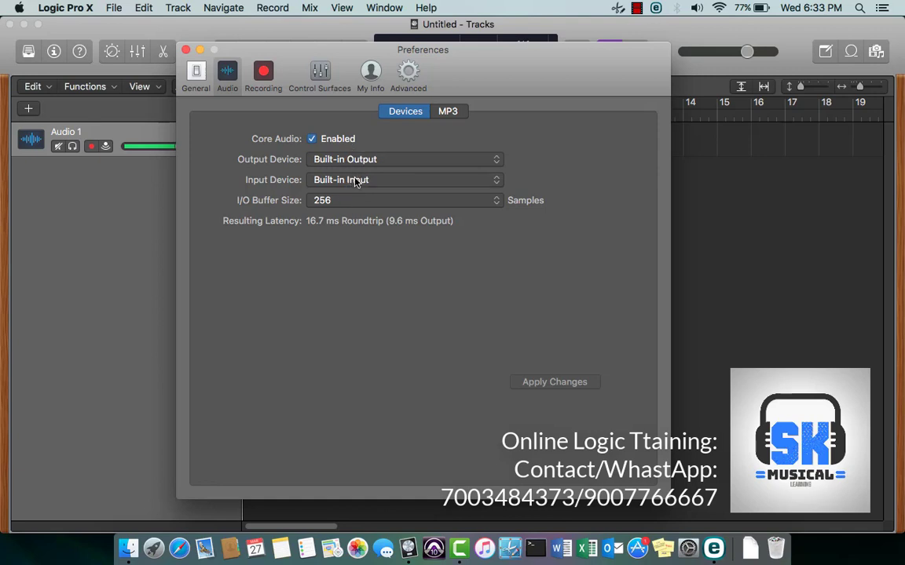
pyautogui.click(446, 113)
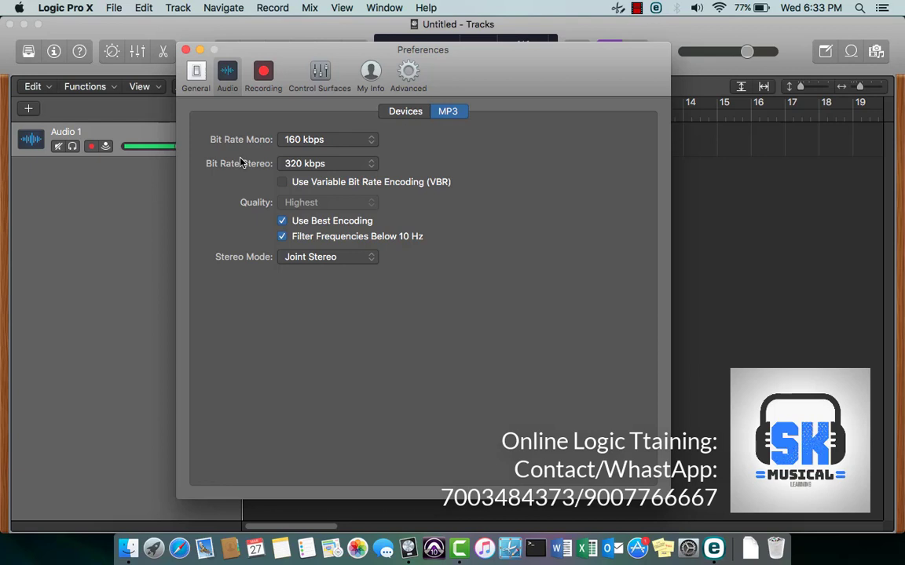
# - Set the recording file type to AIFF in the Recording preferences, keeping 24-Bit Recording enabled
pyautogui.click(265, 76)
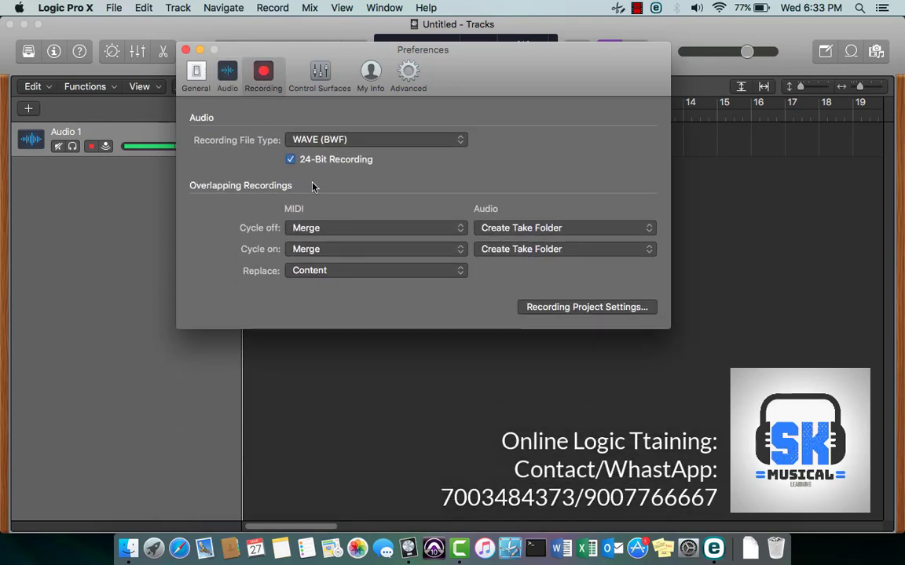
pyautogui.click(330, 140)
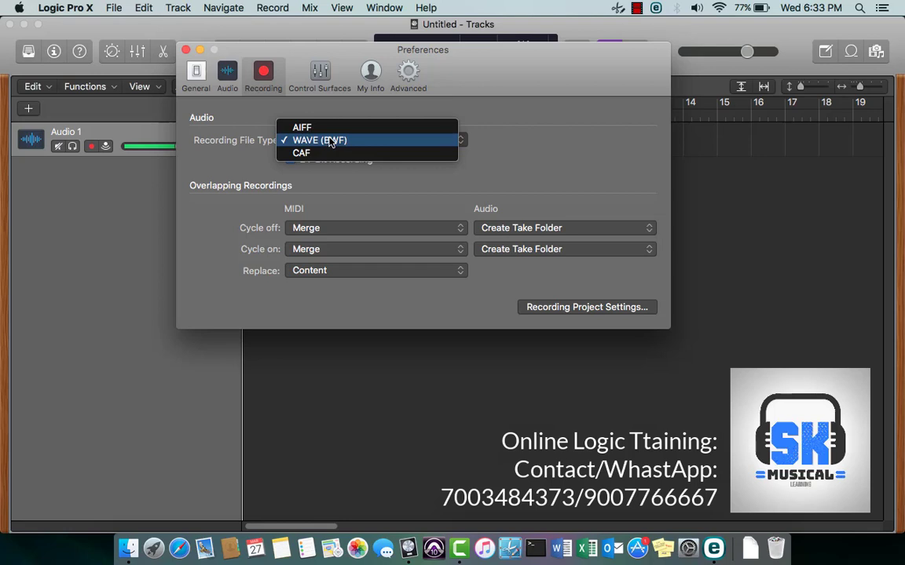
pyautogui.click(318, 128)
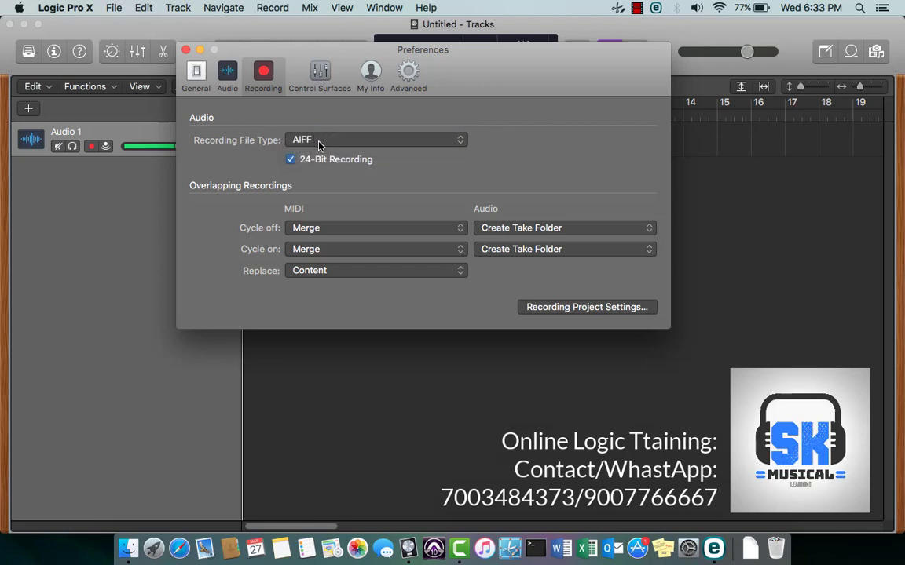
pyautogui.click(319, 142)
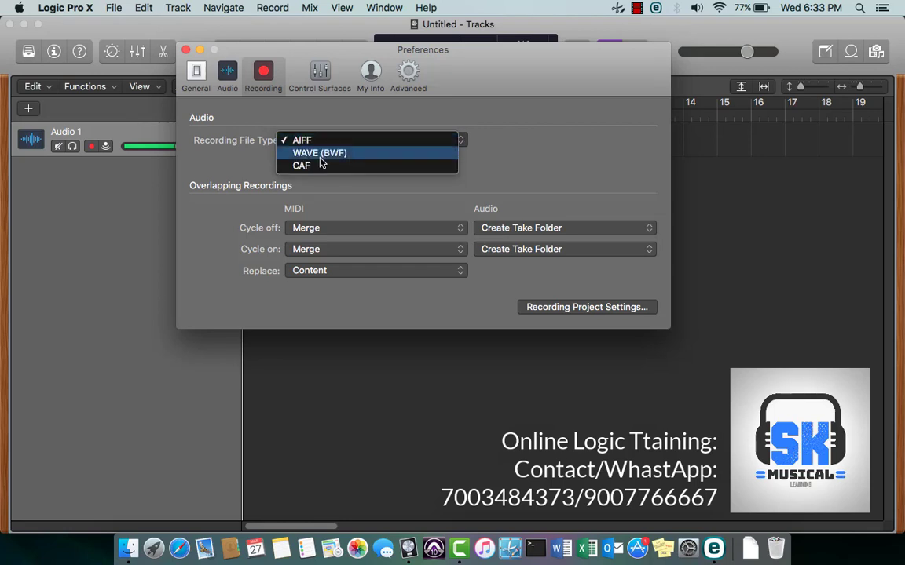
pyautogui.click(319, 153)
pyautogui.click(314, 140)
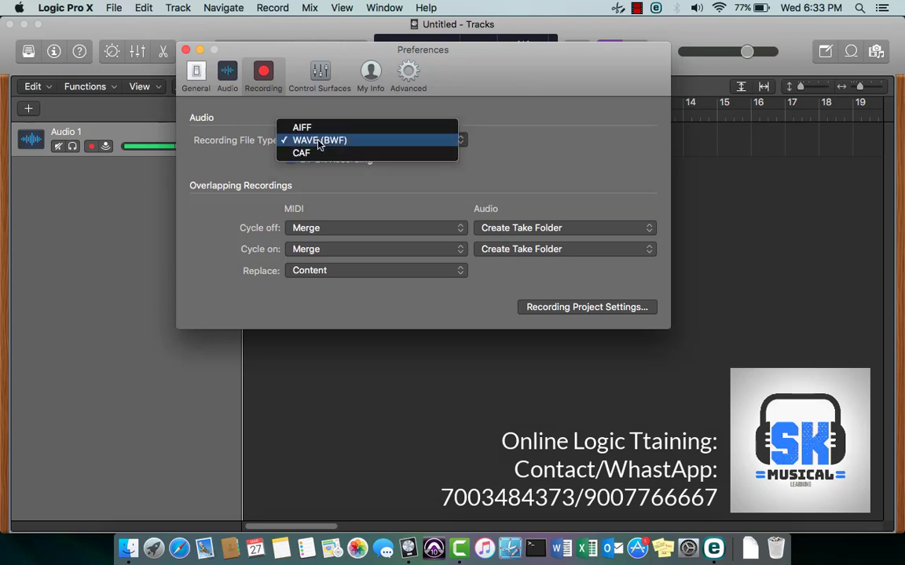
pyautogui.click(303, 127)
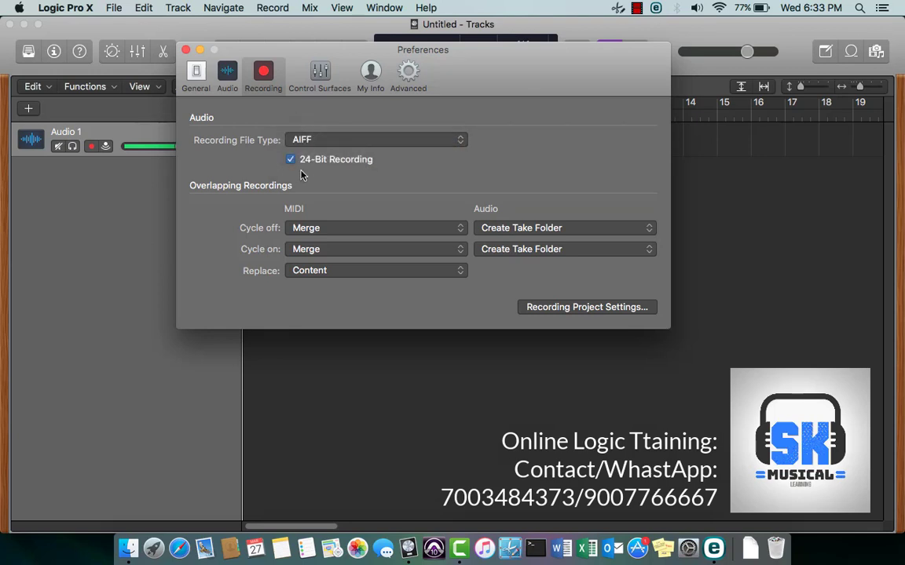
pyautogui.click(291, 160)
pyautogui.click(292, 161)
# - Set overlapping MIDI recordings with cycle off to Overlap, and check the choices for cycle on
pyautogui.click(314, 229)
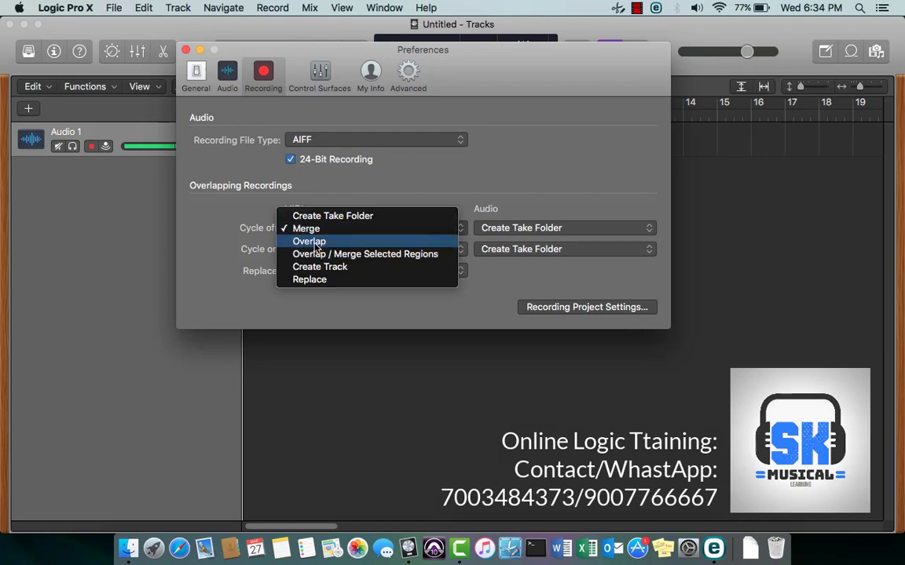
pyautogui.click(315, 242)
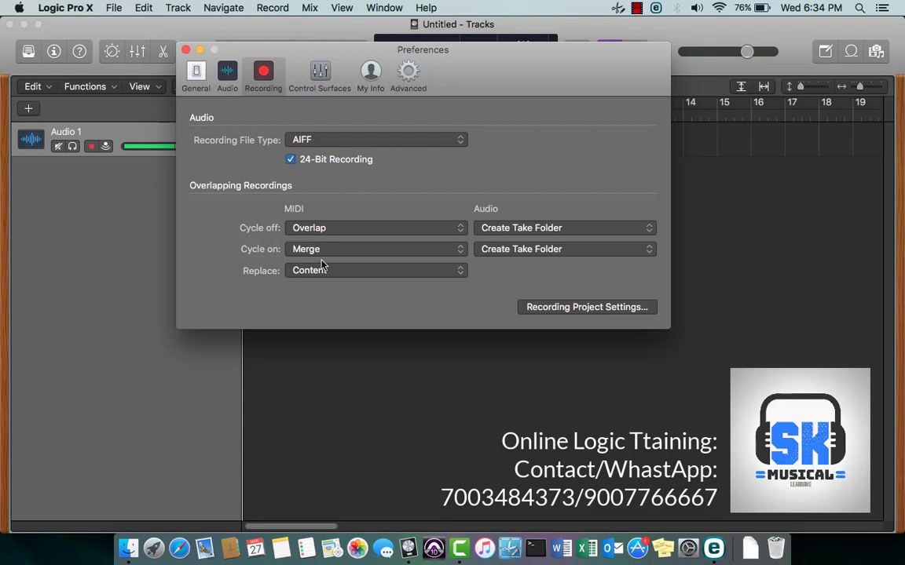
pyautogui.click(316, 253)
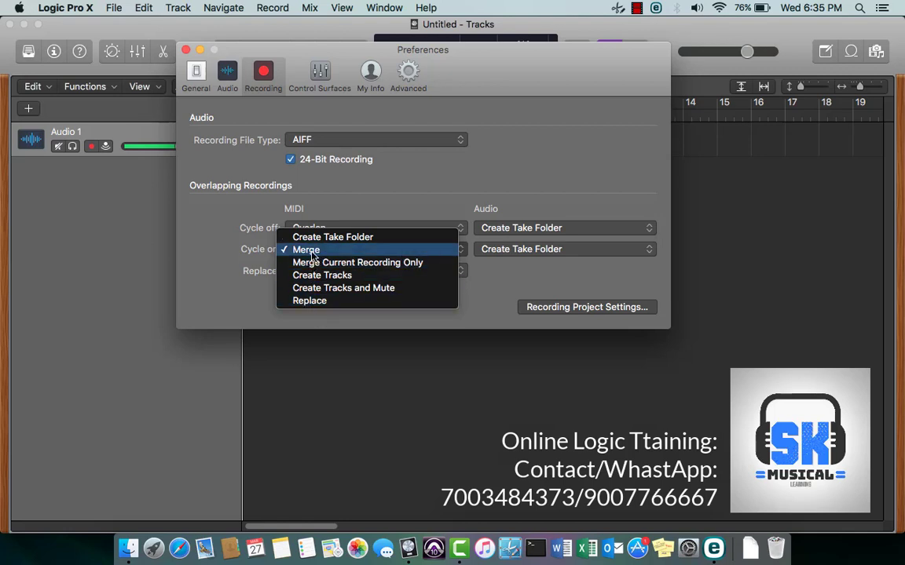
pyautogui.click(205, 265)
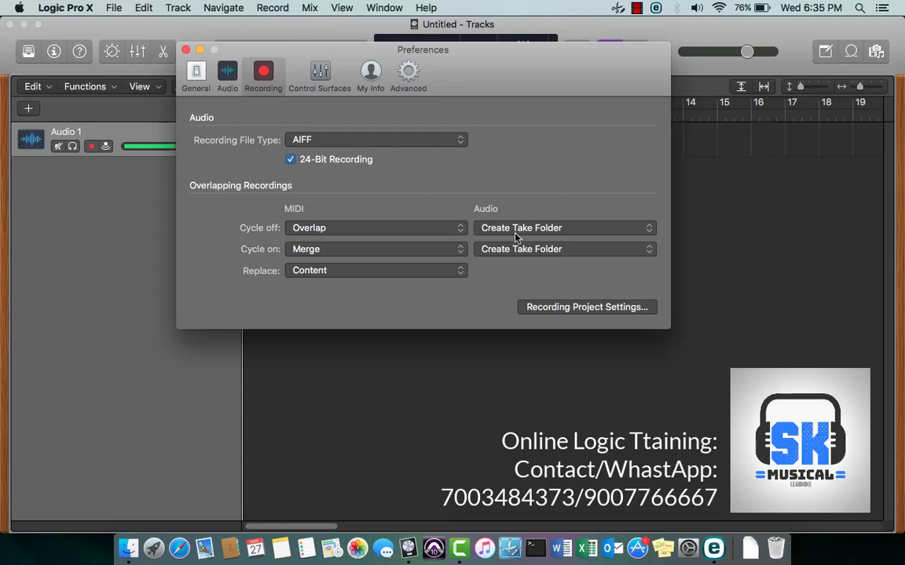
# - View the Control Surfaces, My Info and Advanced preferences in turn
pyautogui.click(321, 74)
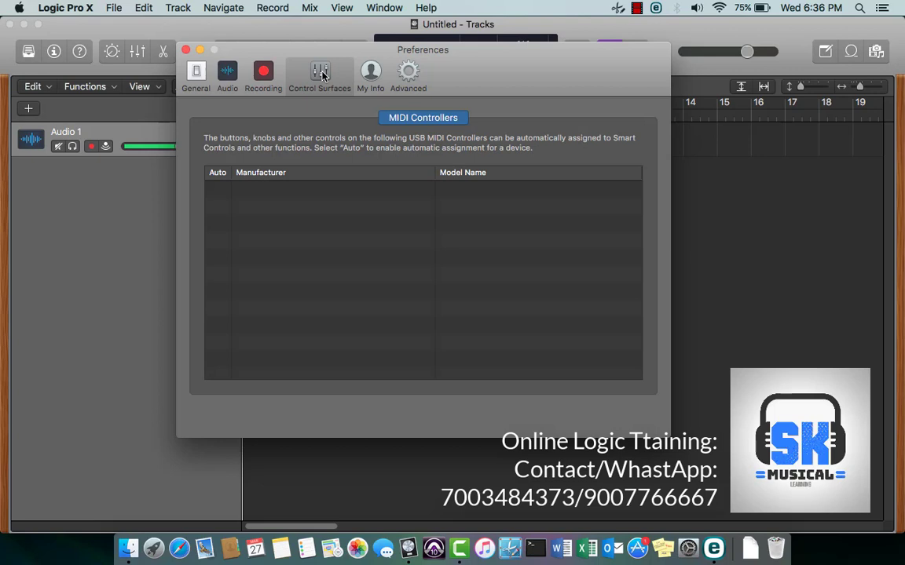
pyautogui.click(371, 74)
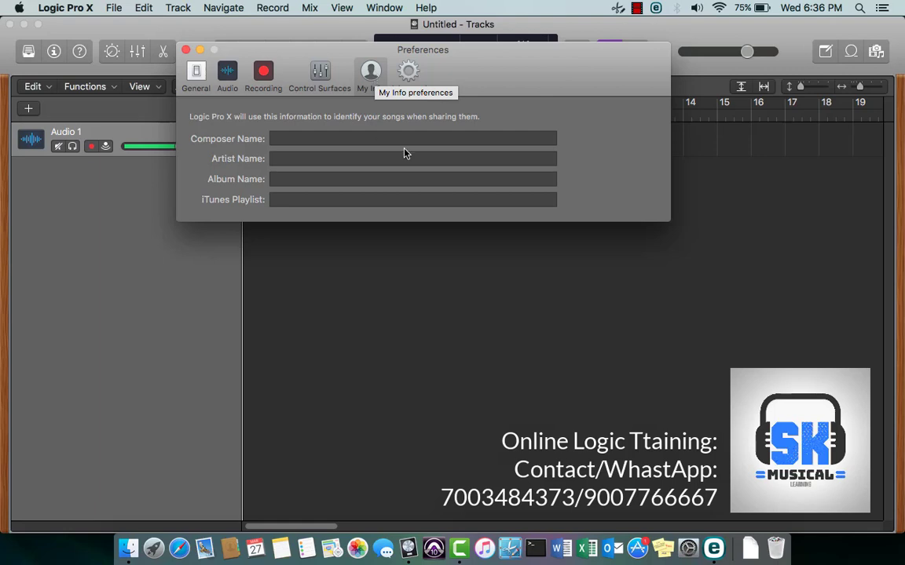
pyautogui.click(408, 72)
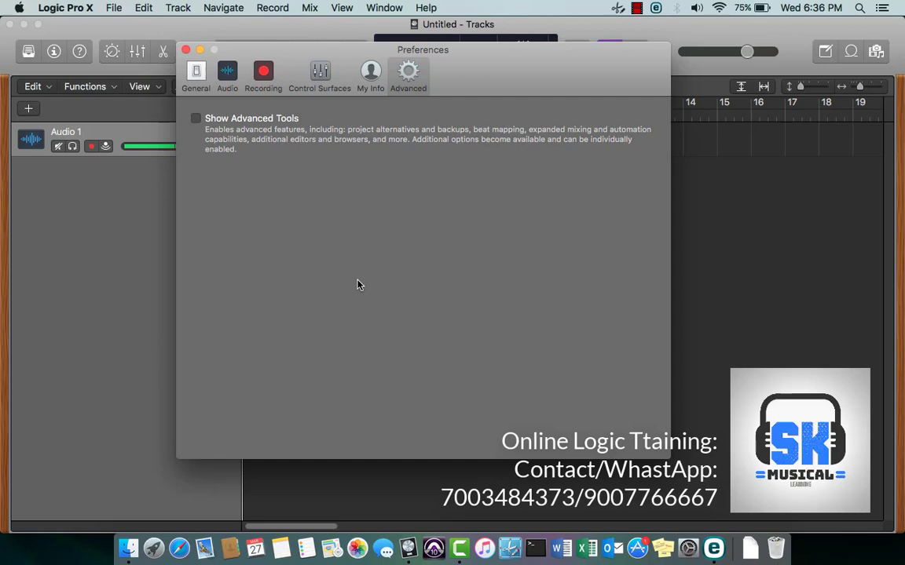
# - Try switching Show Advanced Tools on and off, leaving it enabled
pyautogui.click(196, 119)
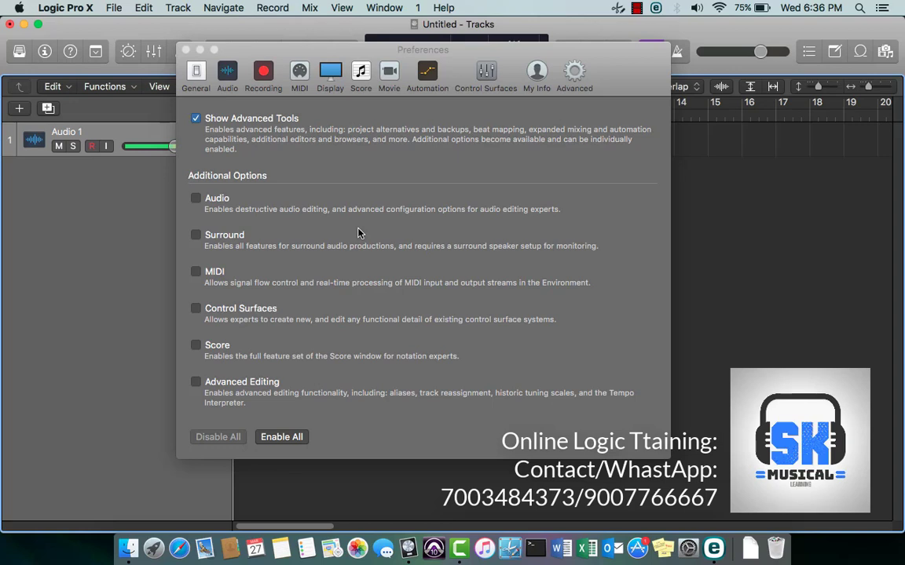
pyautogui.click(196, 119)
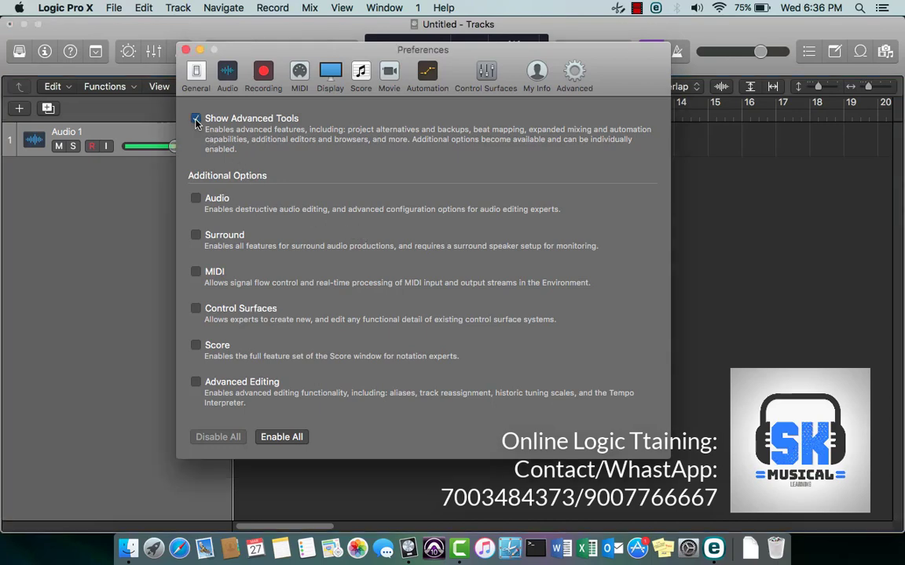
pyautogui.click(196, 118)
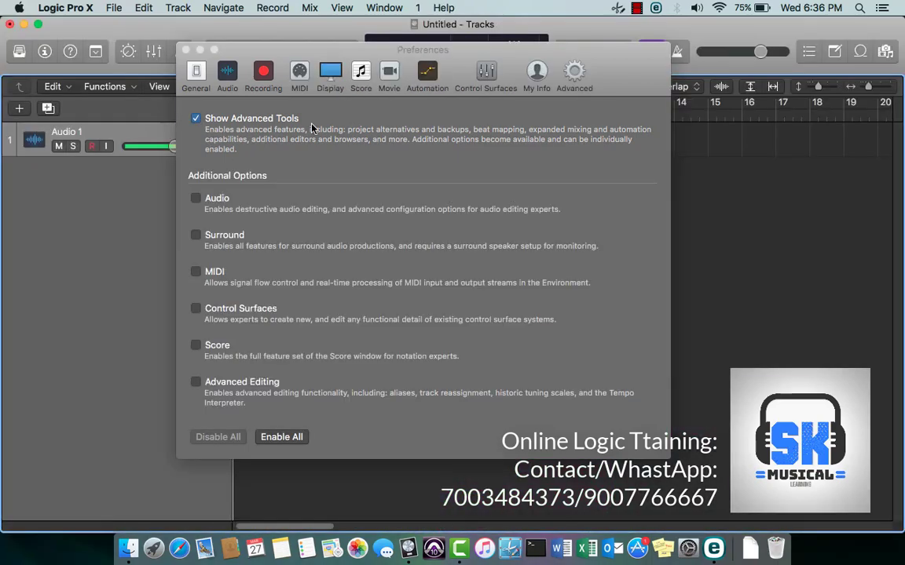
# - Look through the MIDI, Automation, Control Surfaces, Score and Movie preferences
pyautogui.click(300, 76)
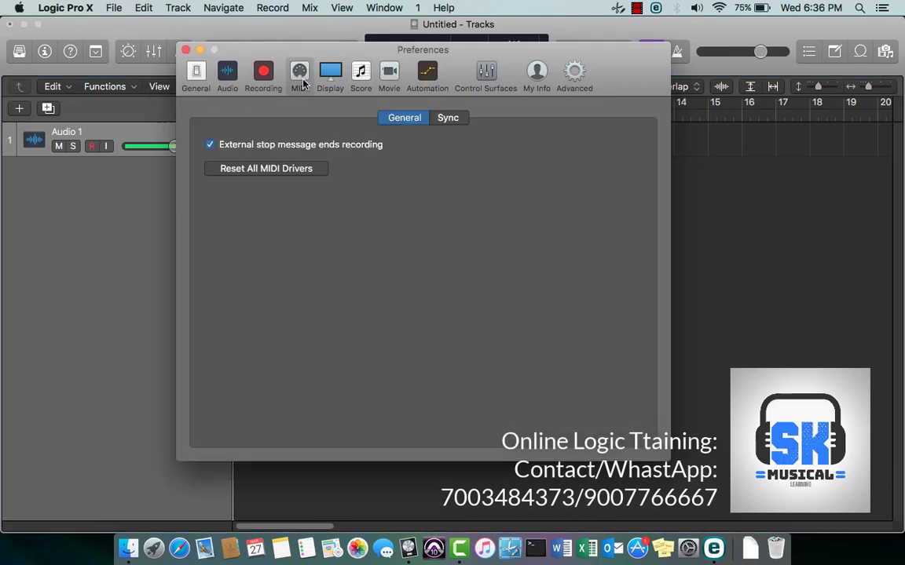
pyautogui.click(427, 74)
pyautogui.click(487, 77)
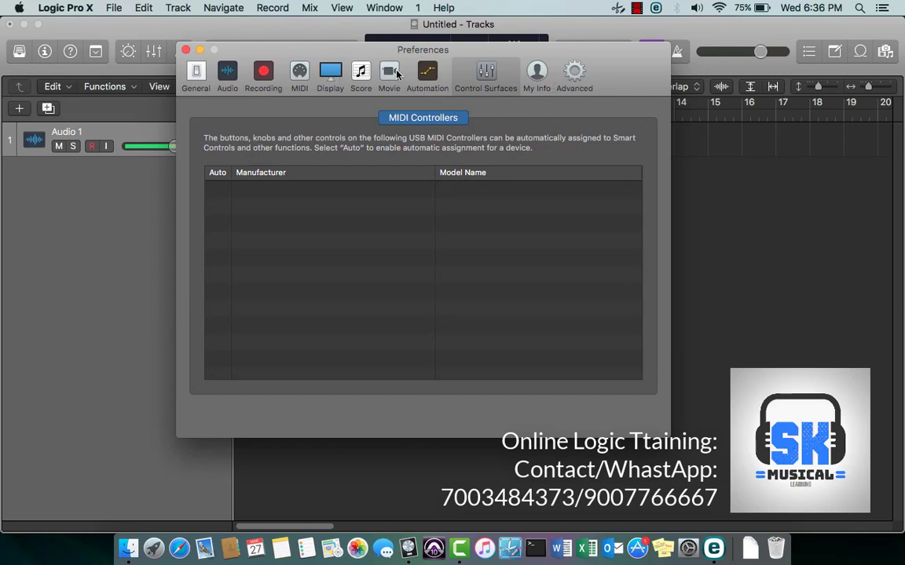
pyautogui.click(366, 78)
pyautogui.click(389, 75)
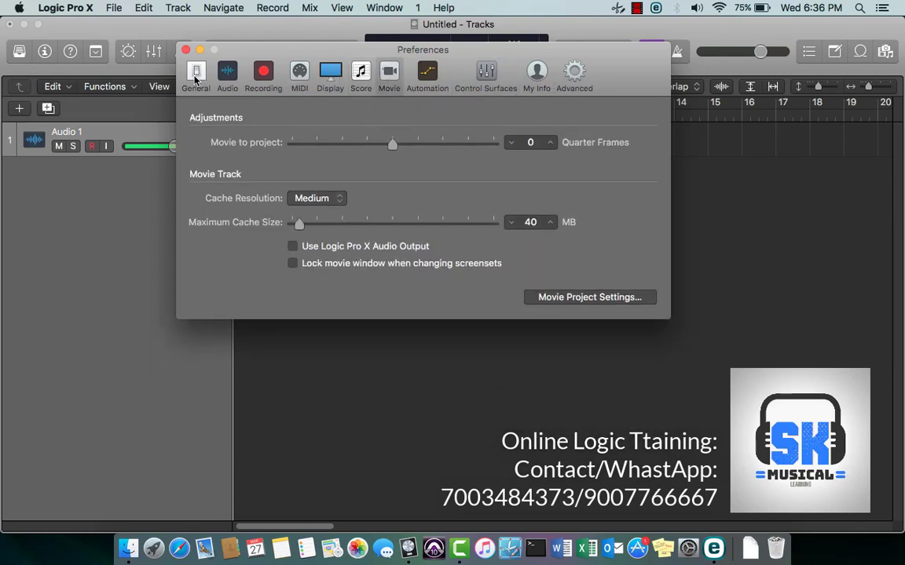
# - Disable Show Advanced Tools in the Advanced preferences and close the Preferences window
pyautogui.click(574, 74)
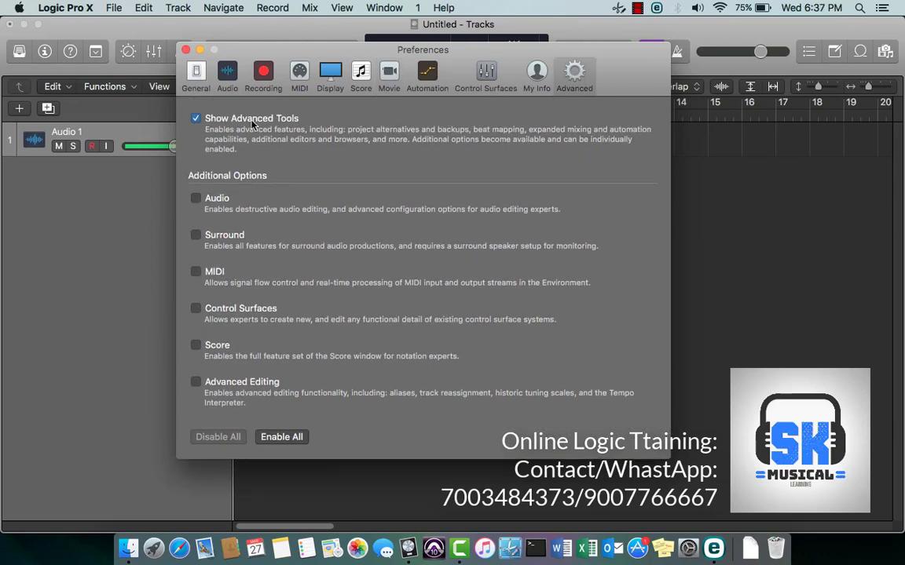
pyautogui.click(195, 119)
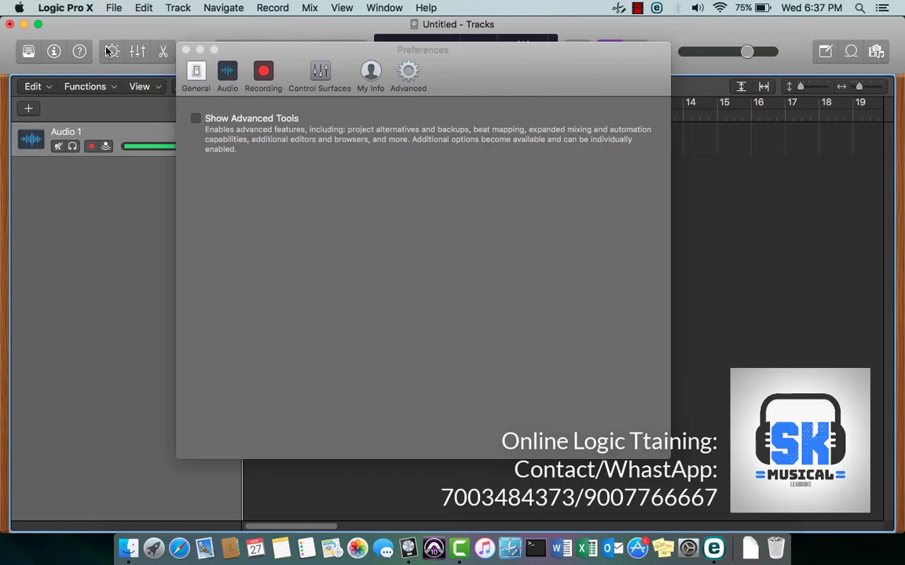
pyautogui.click(185, 49)
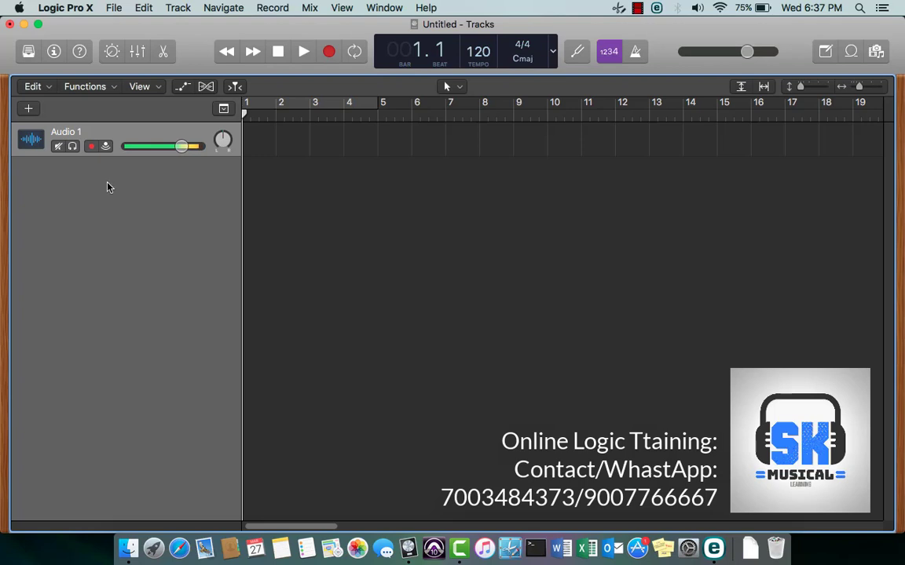
# - Import the audio file "tu aatahe final 94 bpm.mp3" from the Desktop onto the Audio 1 track
pyautogui.click(114, 10)
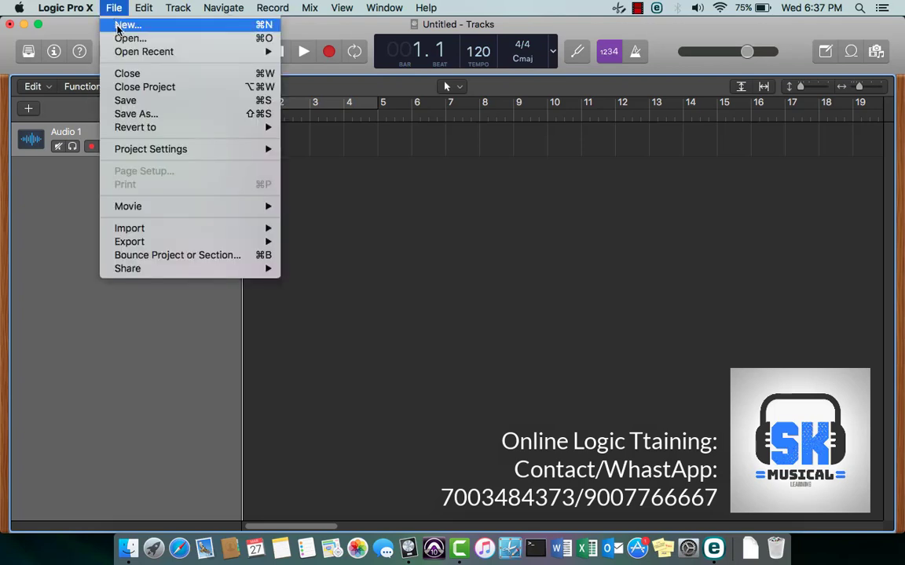
pyautogui.moveTo(180, 227)
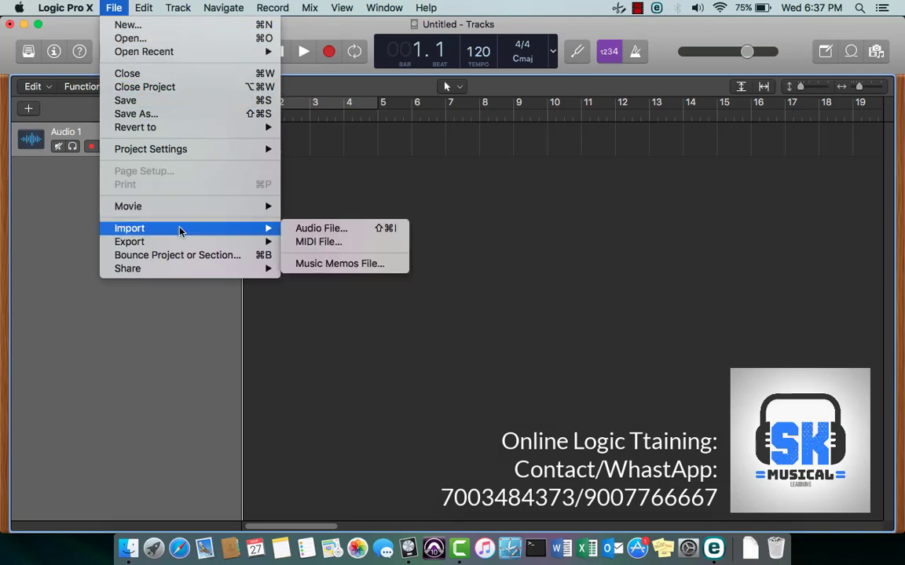
pyautogui.click(299, 228)
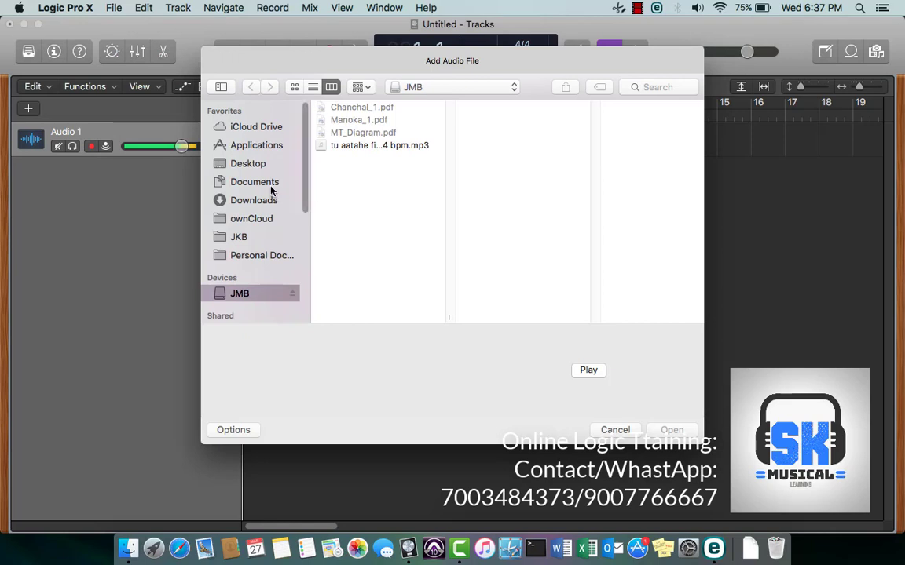
pyautogui.click(256, 167)
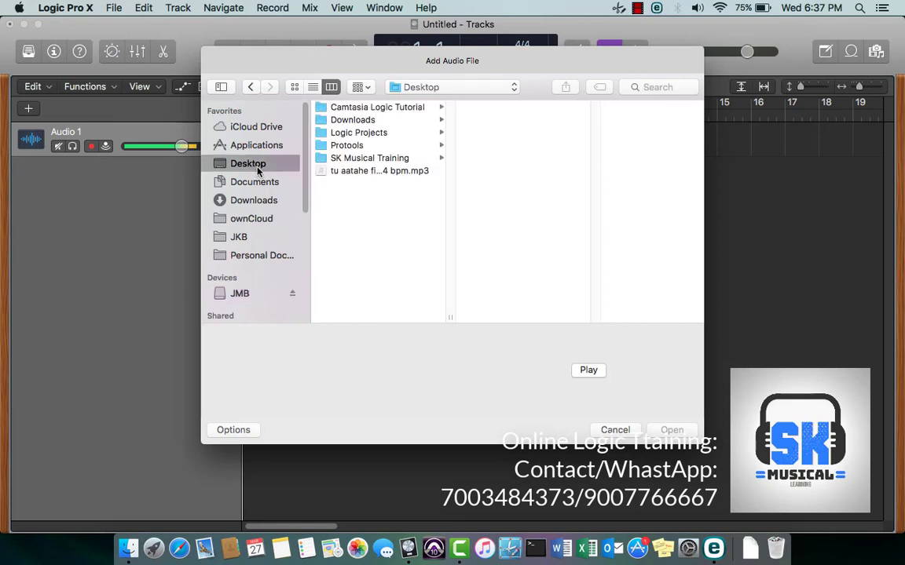
pyautogui.click(350, 173)
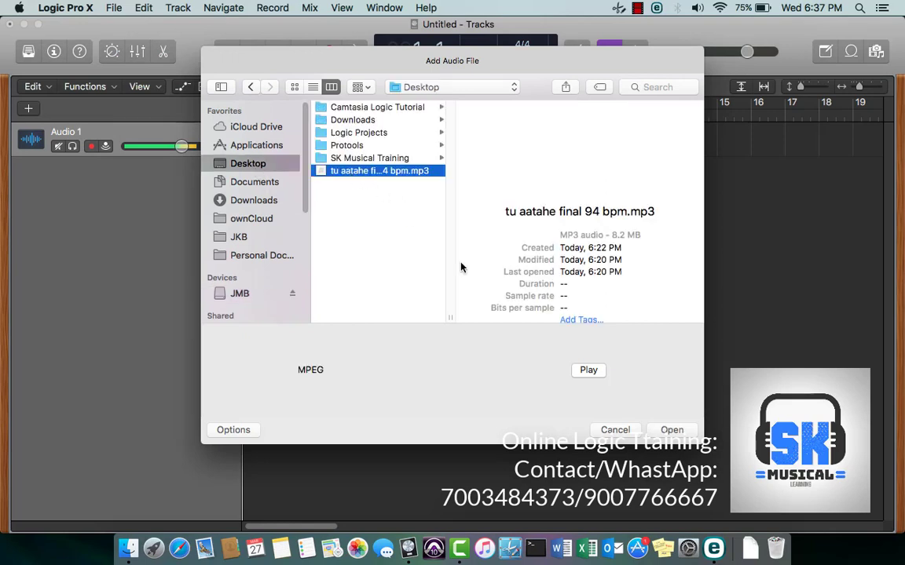
pyautogui.click(672, 430)
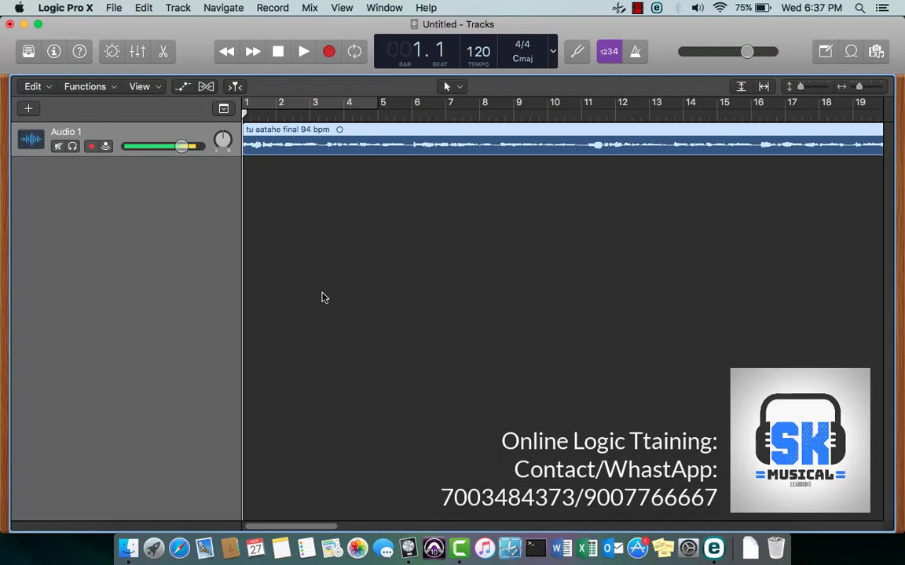
# - Practise zooming the Tracks area horizontally, ending with the entire imported audio region in view
pyautogui.press('super+Left')
pyautogui.press('super+Left')
pyautogui.press('super+Left')
pyautogui.press('super+Left')
pyautogui.press('super+Left')
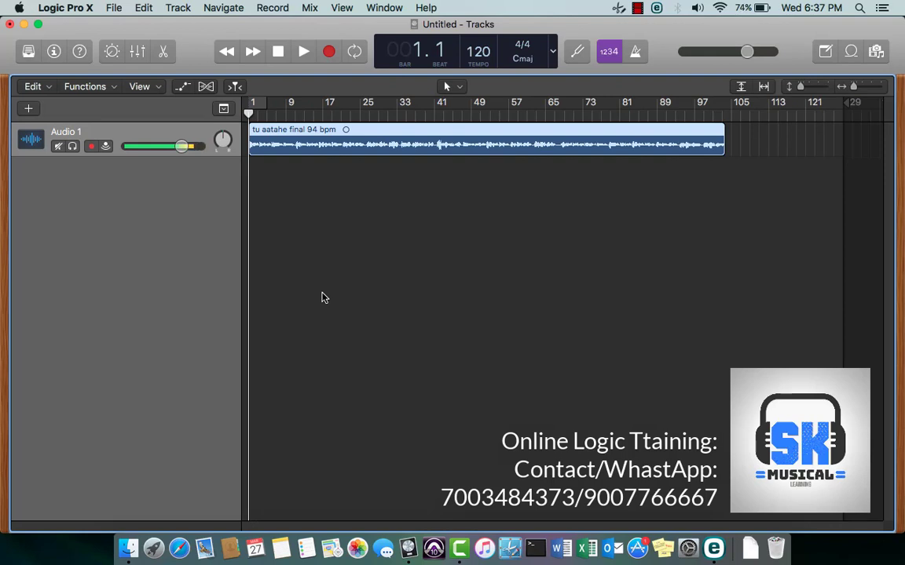
pyautogui.press('super+Right')
pyautogui.press('super+Right')
pyautogui.press('super+Right')
pyautogui.press('super+Right')
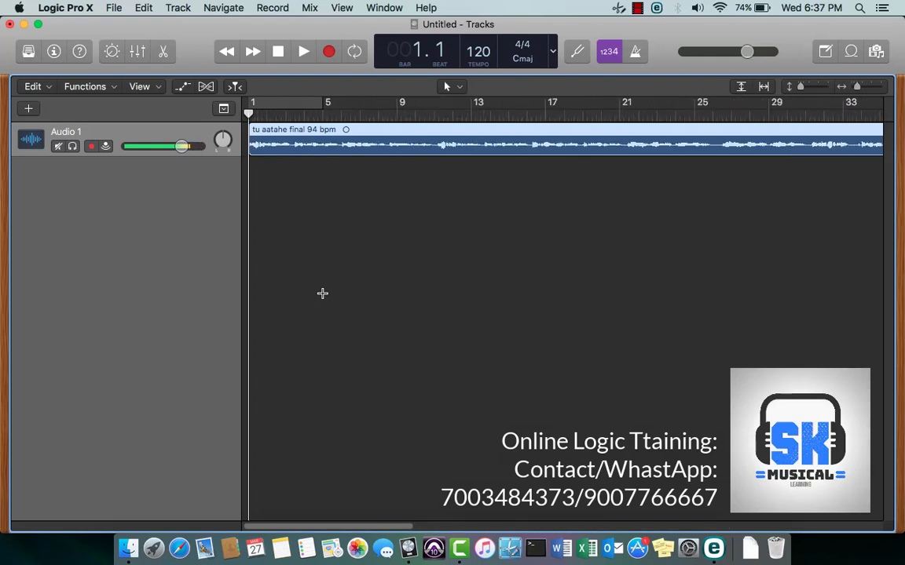
pyautogui.press('super+Left')
pyautogui.press('super+Left')
pyautogui.press('super+Left')
pyautogui.press('super+Left')
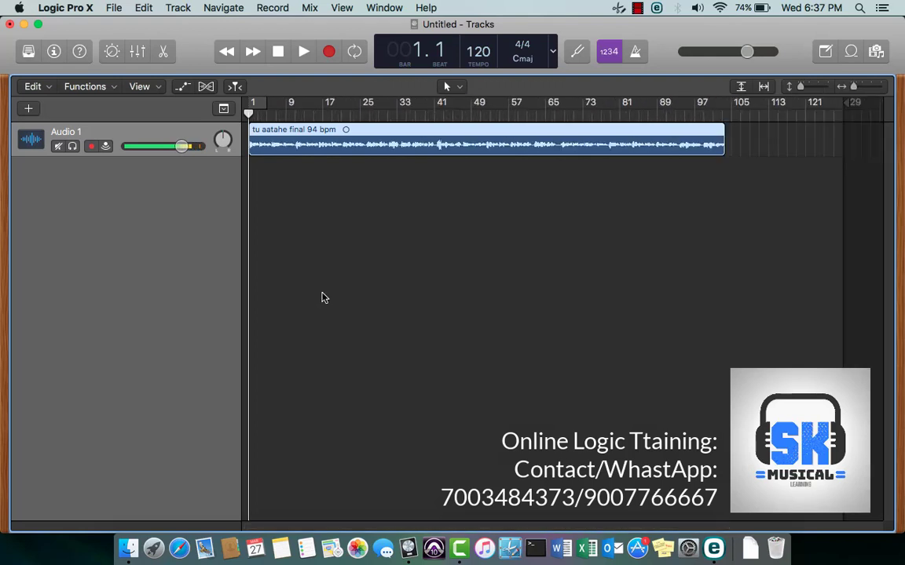
# - Practise zooming the Tracks area vertically in and out, ending with the Audio 1 track and its waveform enlarged
pyautogui.press('super+Down')
pyautogui.press('super+Down')
pyautogui.press('super+Down')
pyautogui.press('super+Down')
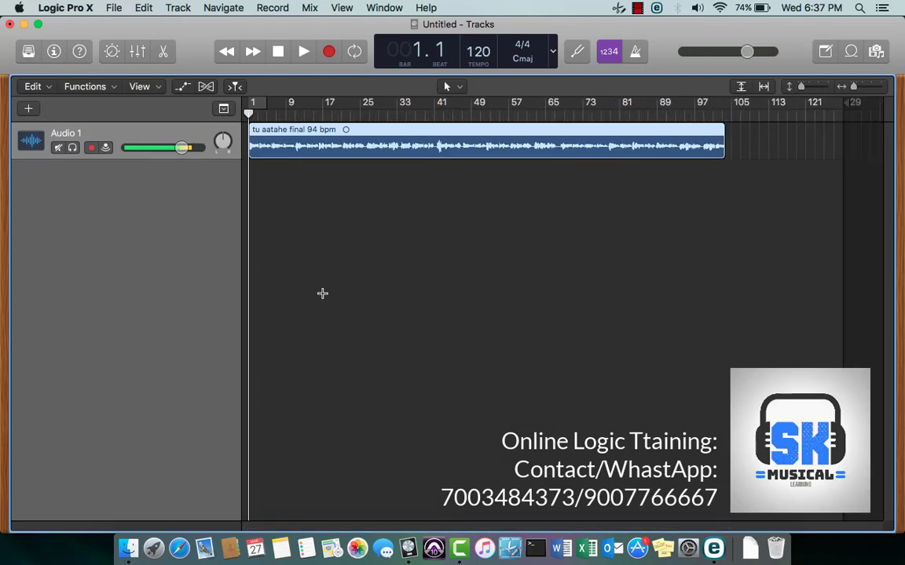
pyautogui.press('super+Down')
pyautogui.press('super+Down')
pyautogui.press('super+Down')
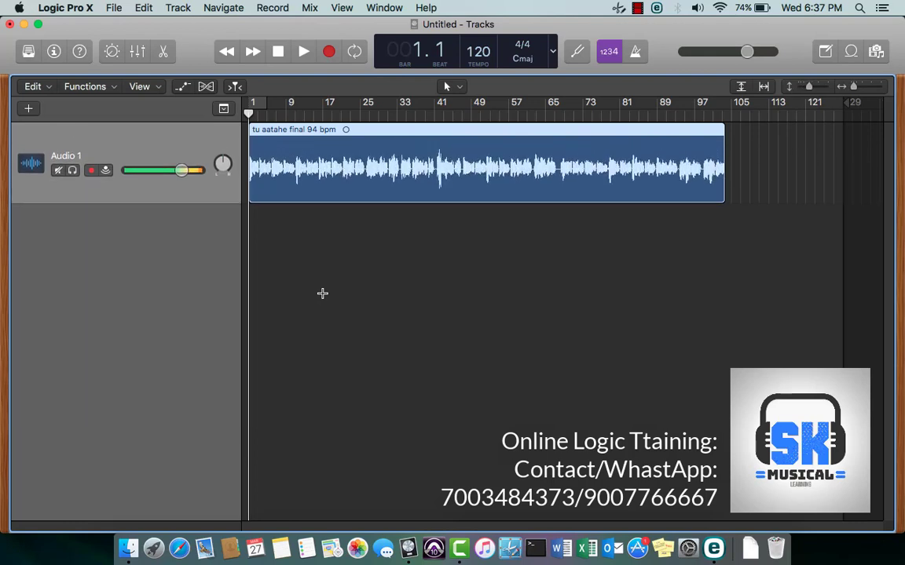
pyautogui.press('super+Up')
pyautogui.press('super+Up')
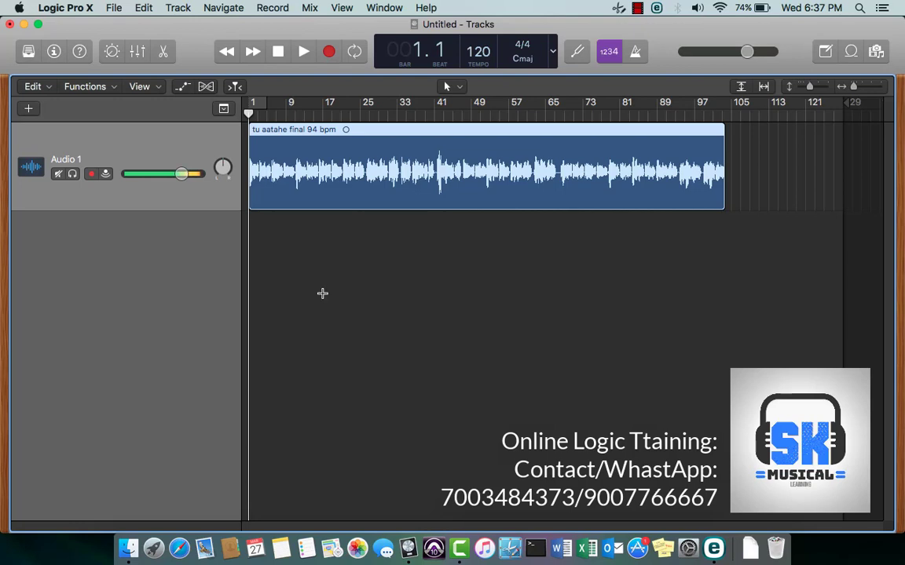
pyautogui.press('super+Up')
pyautogui.press('super+Up')
pyautogui.press('super+Up')
pyautogui.press('super+Down')
pyautogui.press('super+Down')
pyautogui.press('super+Down')
pyautogui.press('super+Up')
pyautogui.press('super+Down')
pyautogui.press('super+Down')
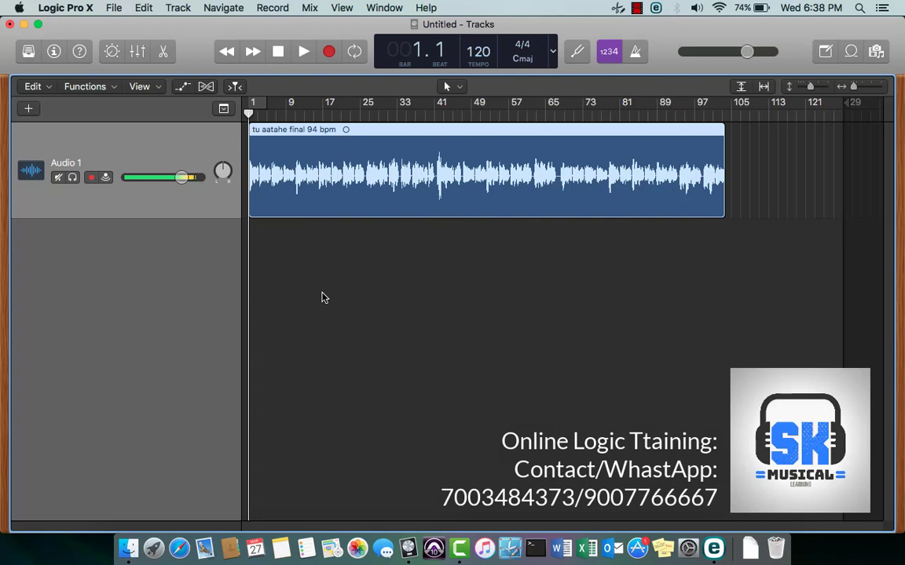
# - Set the project tempo to 94 BPM to match the imported song
pyautogui.click(338, 184)
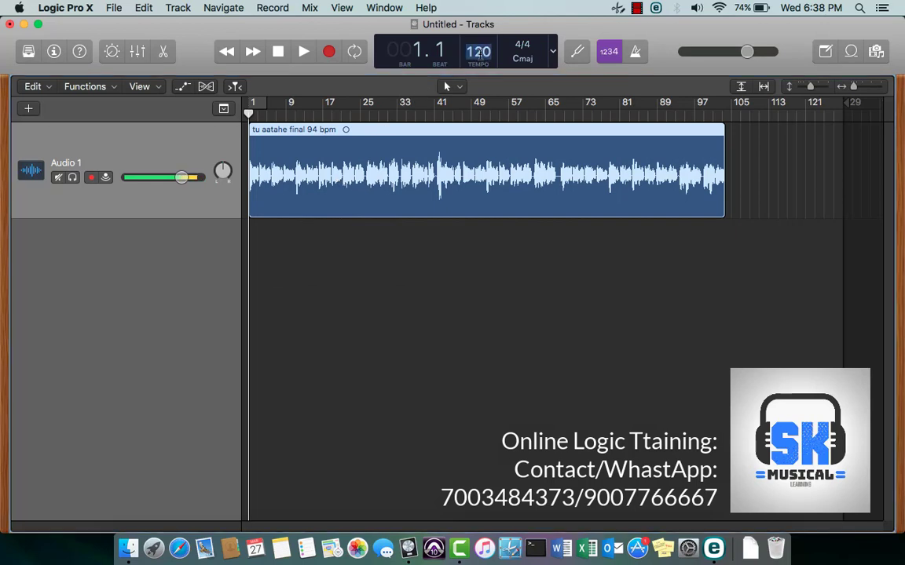
pyautogui.doubleClick(479, 52)
pyautogui.write('94')
pyautogui.press('Return')
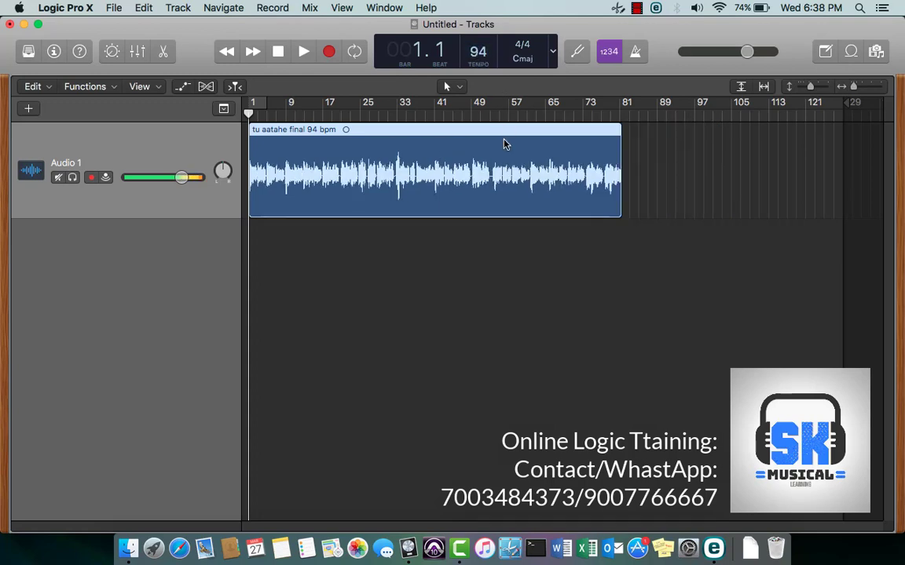
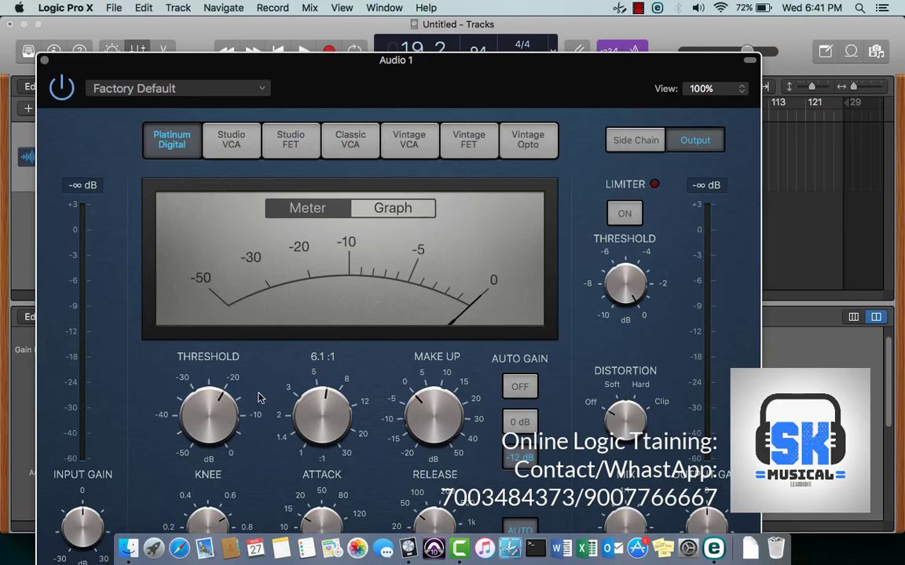
# - During playback, set the Compressor's make-up gain to 12 dB, lower its threshold slightly, and close the plug-in window
pyautogui.moveTo(430, 416); pyautogui.dragTo(436, 399)
pyautogui.moveTo(408, 73); pyautogui.dragTo(424, 44)
pyautogui.press('space')
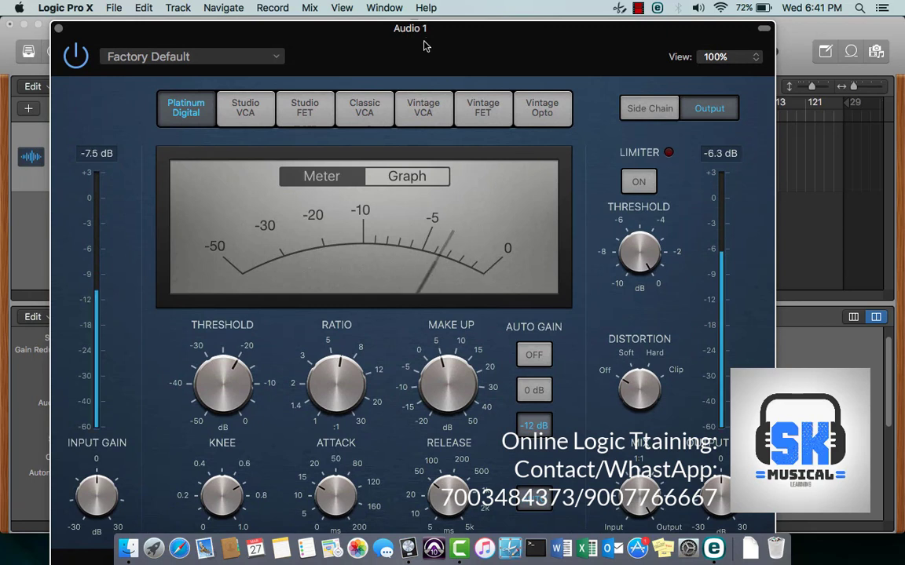
pyautogui.moveTo(441, 380)
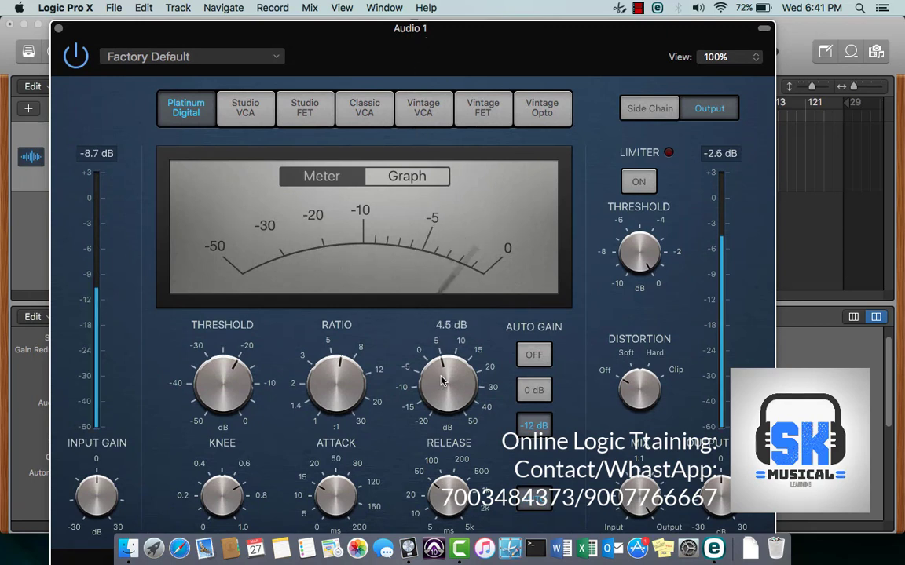
pyautogui.moveTo(441, 381); pyautogui.dragTo(459, 352)
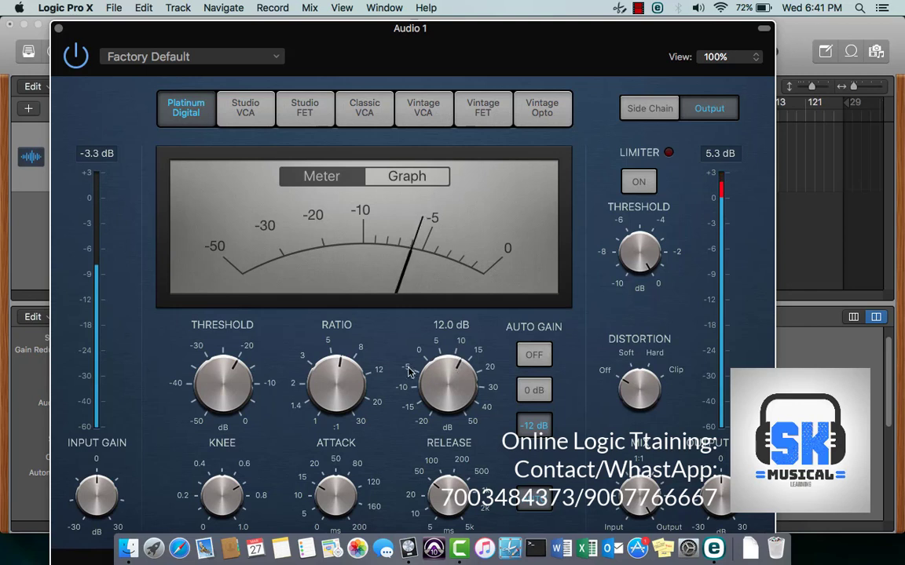
pyautogui.moveTo(229, 370); pyautogui.dragTo(232, 388)
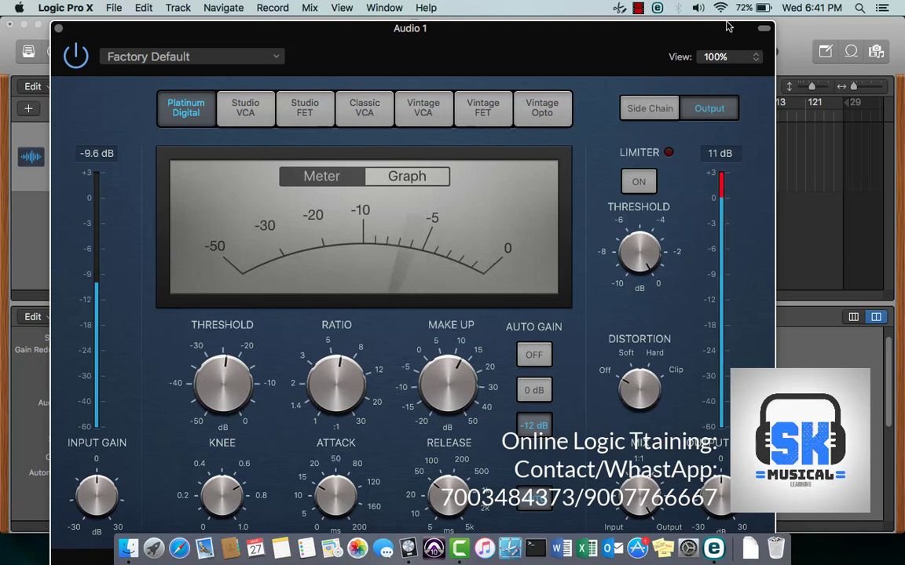
pyautogui.click(58, 28)
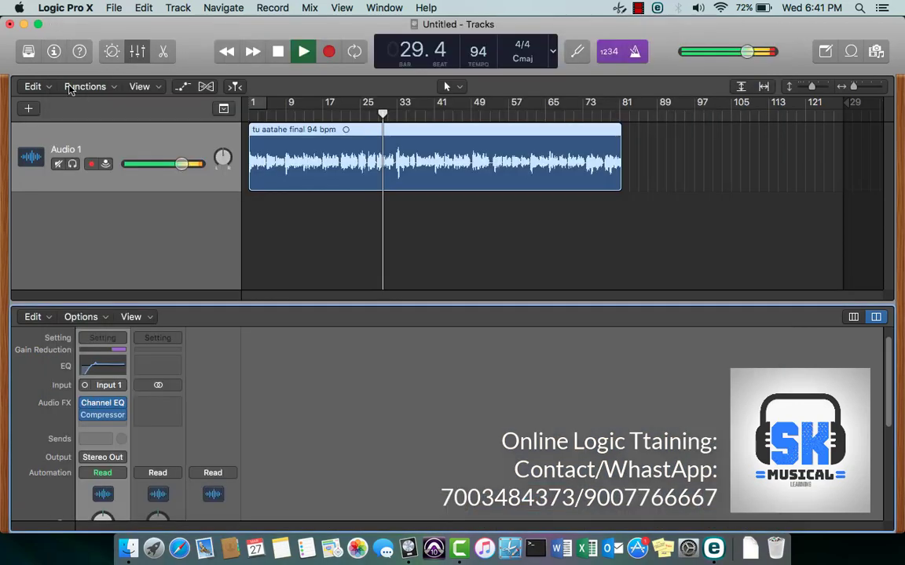
# - Add the SilverVerb reverb as a Mono->Stereo plug-in on Audio 1, after the Compressor
pyautogui.click(100, 428)
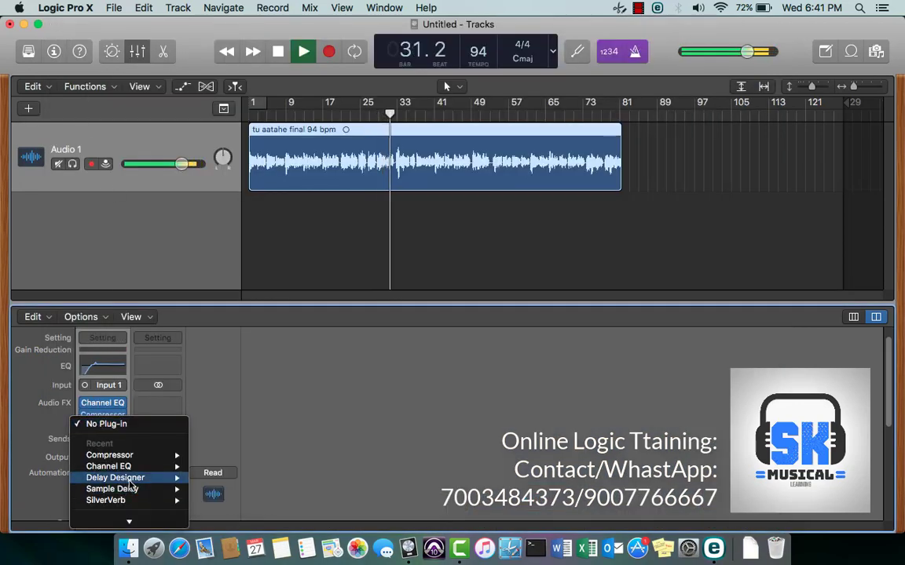
pyautogui.moveTo(145, 502)
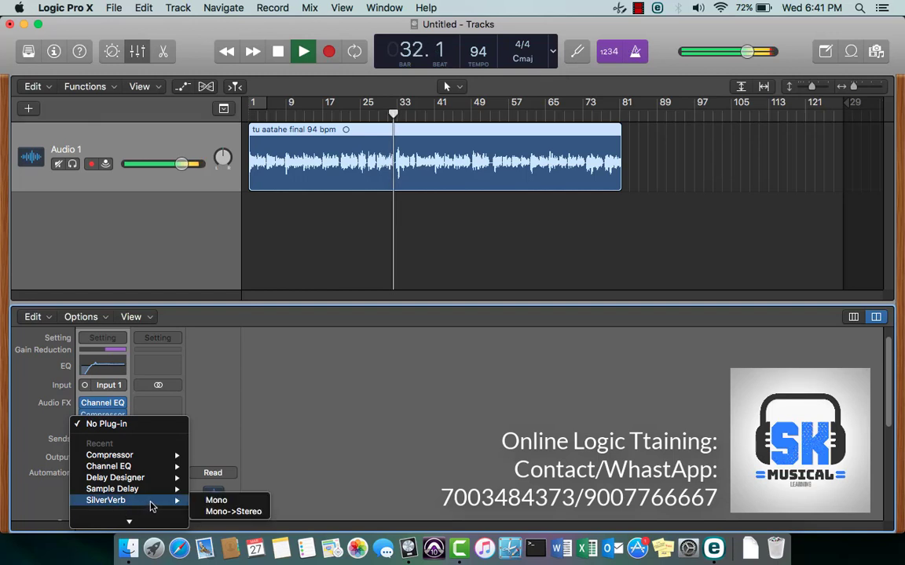
pyautogui.moveTo(130, 525)
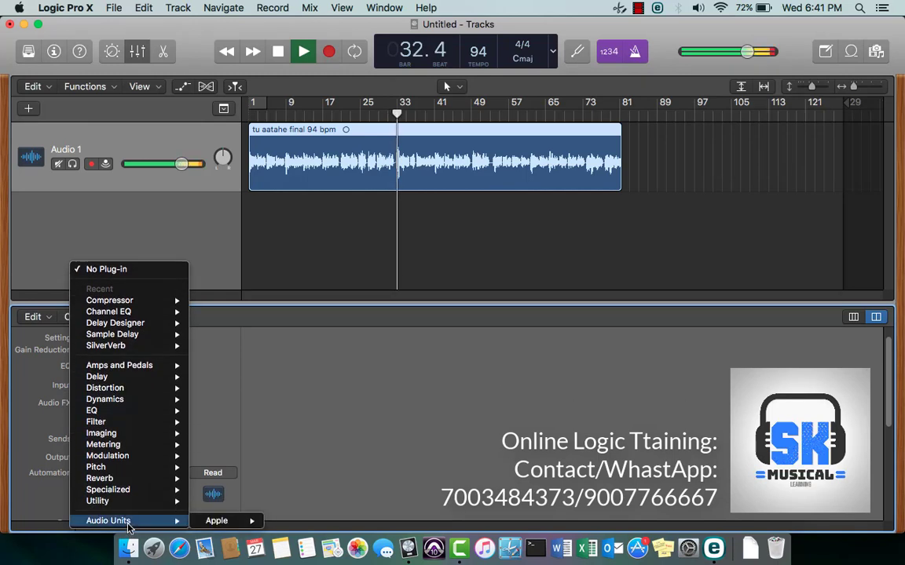
pyautogui.moveTo(179, 479)
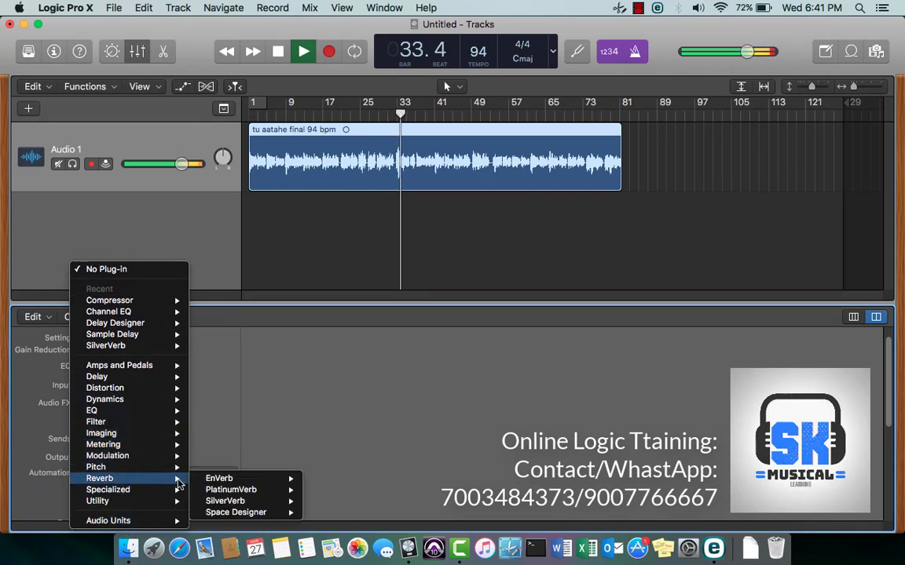
pyautogui.moveTo(235, 501)
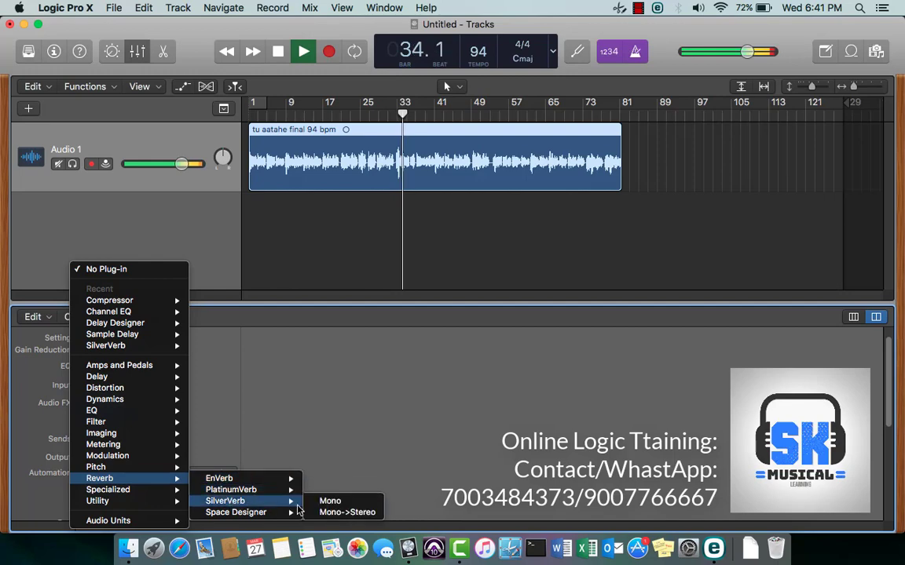
pyautogui.click(342, 511)
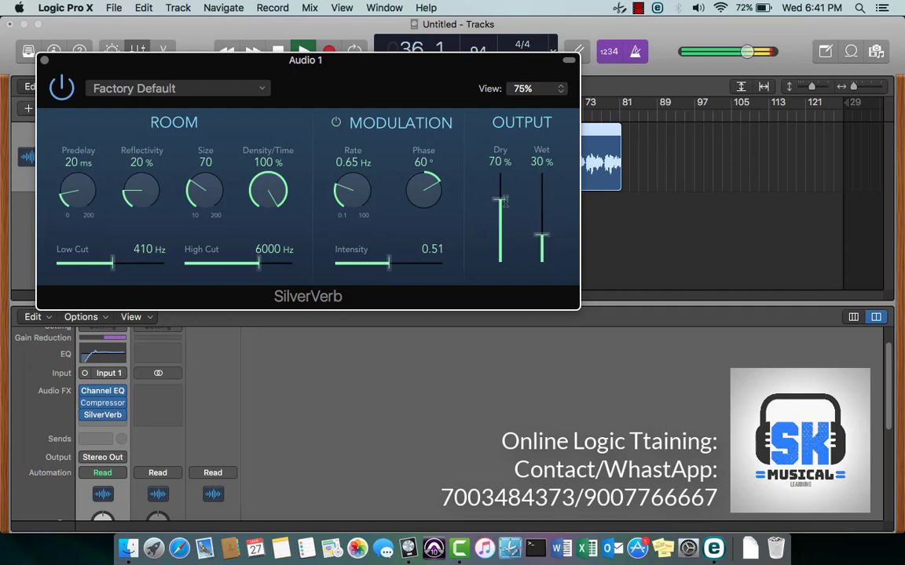
# - Set SilverVerb's output to 100% dry and 16% wet, close its window, and turn off the metronome
pyautogui.moveTo(500, 199); pyautogui.dragTo(501, 172)
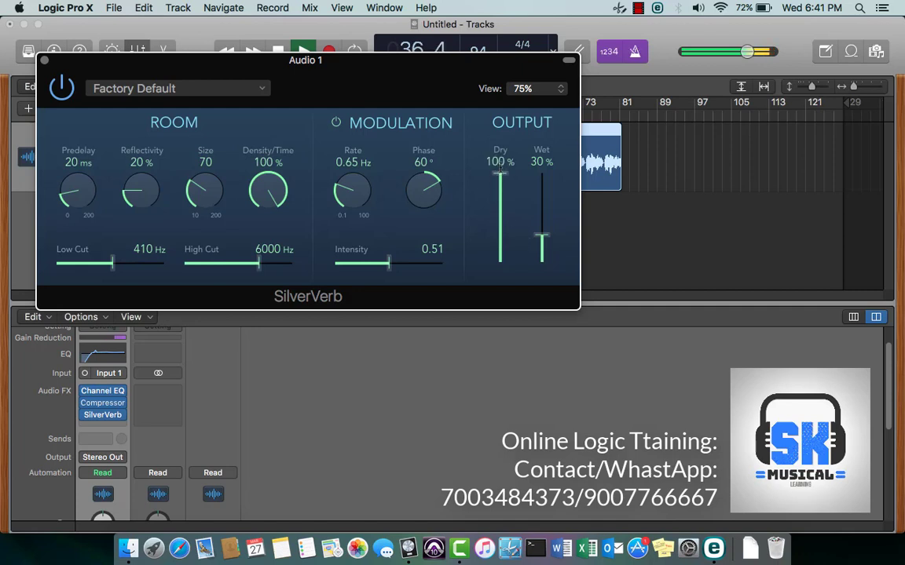
pyautogui.moveTo(542, 235); pyautogui.dragTo(541, 252)
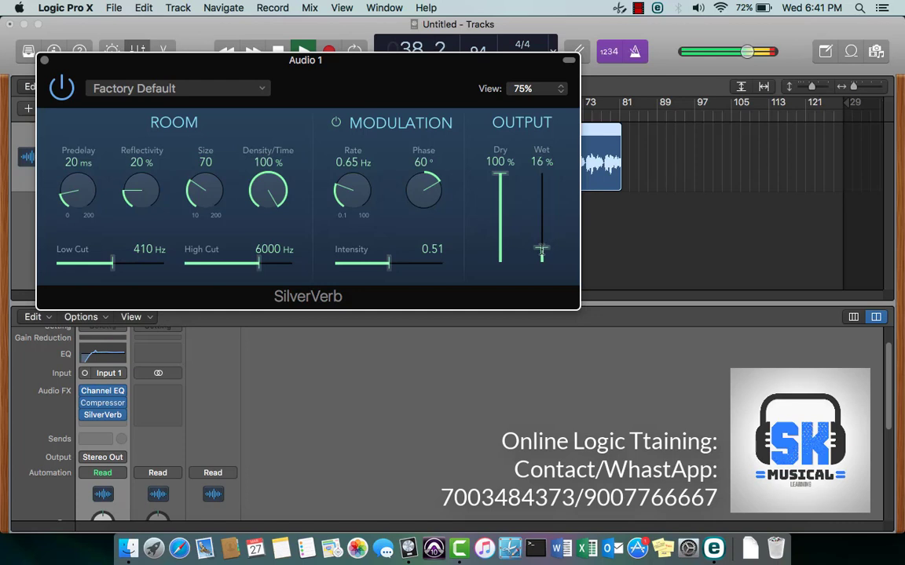
pyautogui.click(45, 60)
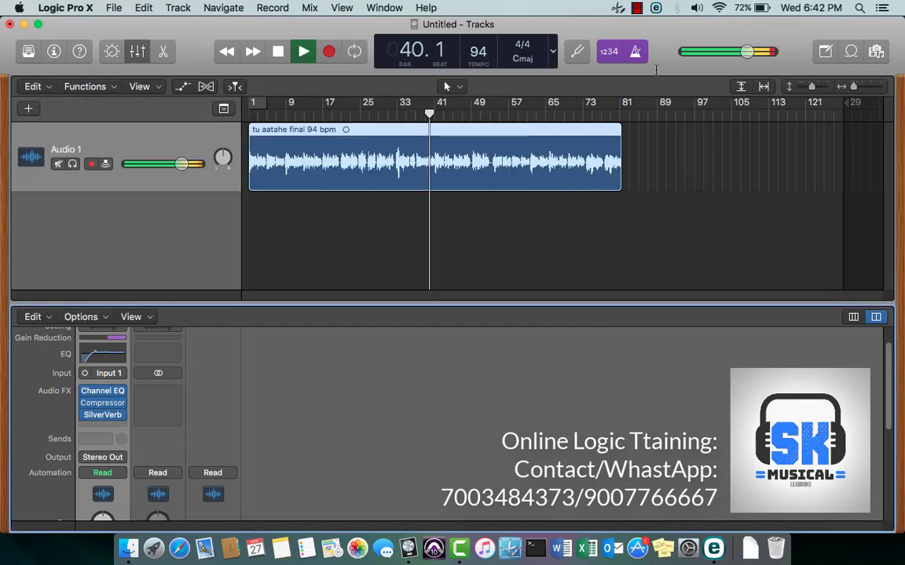
pyautogui.click(636, 52)
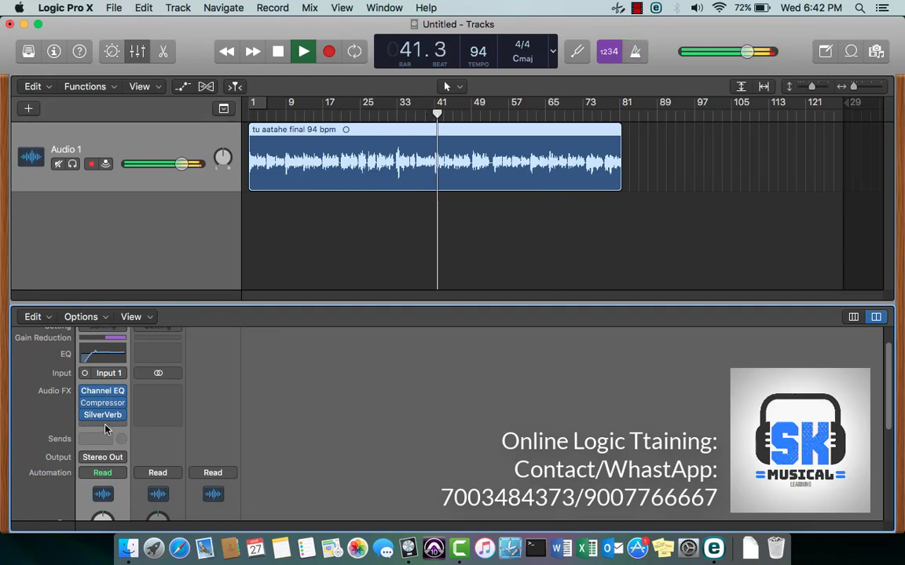
# - Add a Stereo Delay plug-in on Audio 1 after SilverVerb
pyautogui.click(107, 403)
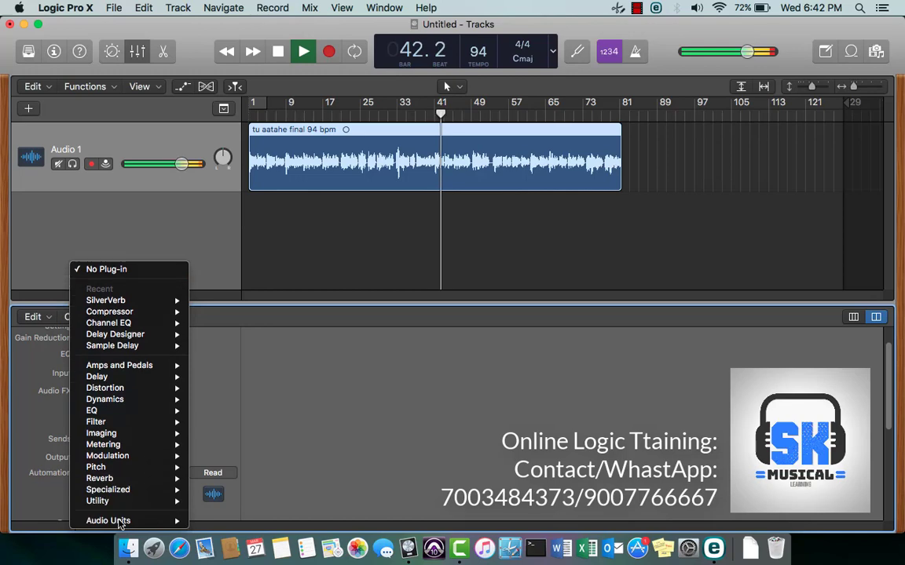
pyautogui.moveTo(146, 381)
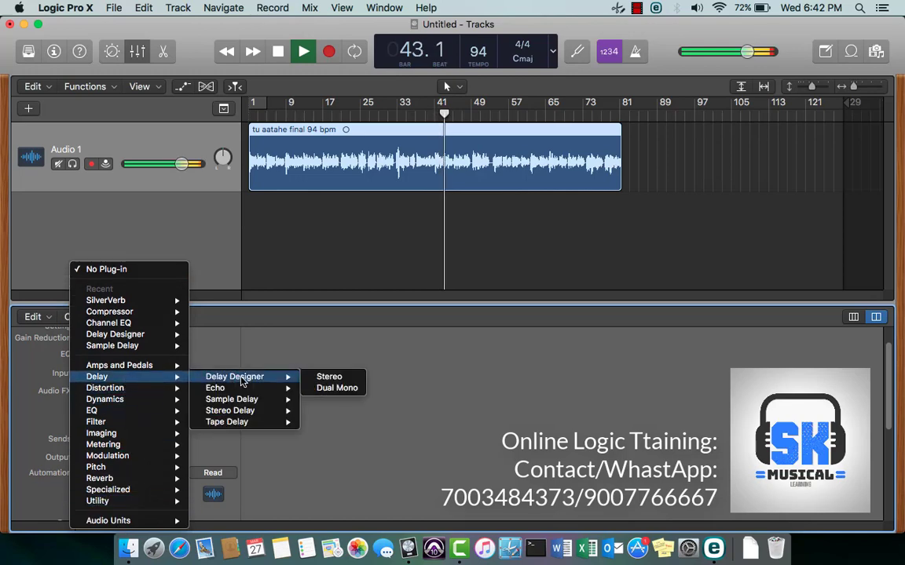
pyautogui.moveTo(236, 411)
pyautogui.click(321, 412)
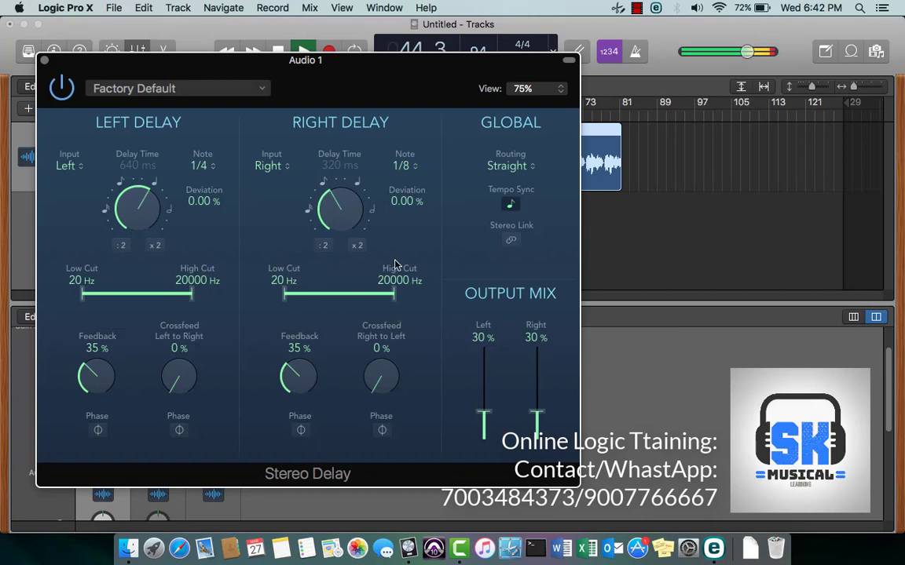
# - Load the Dual 1\8 Note preset in Stereo Delay, set the output mix to 12% left and 13% right, and close it
pyautogui.click(178, 91)
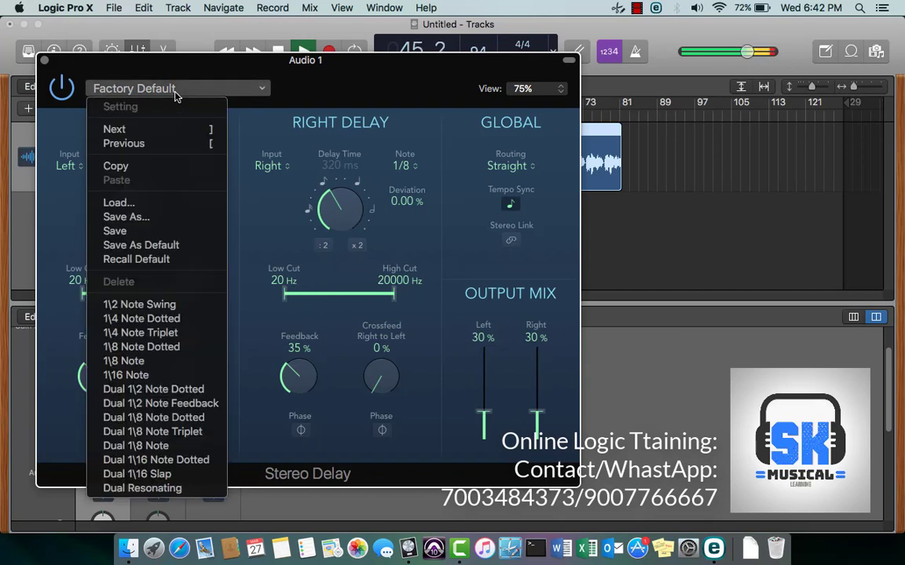
pyautogui.click(153, 446)
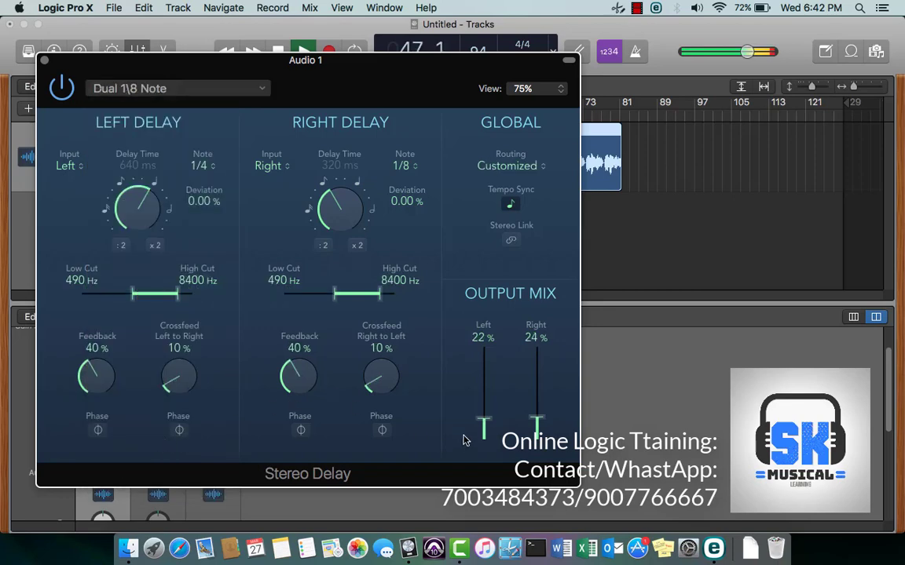
pyautogui.moveTo(485, 424); pyautogui.dragTo(483, 432)
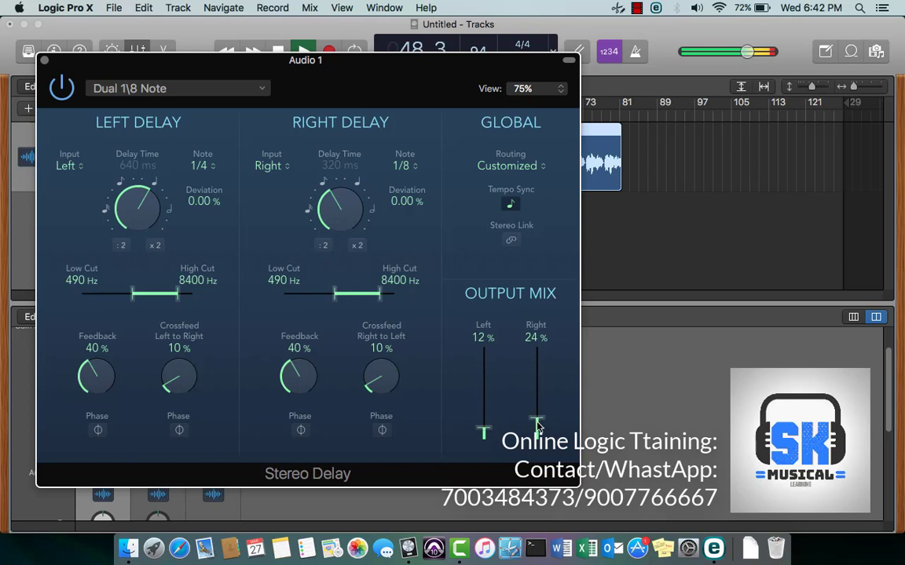
pyautogui.moveTo(537, 424); pyautogui.dragTo(539, 433)
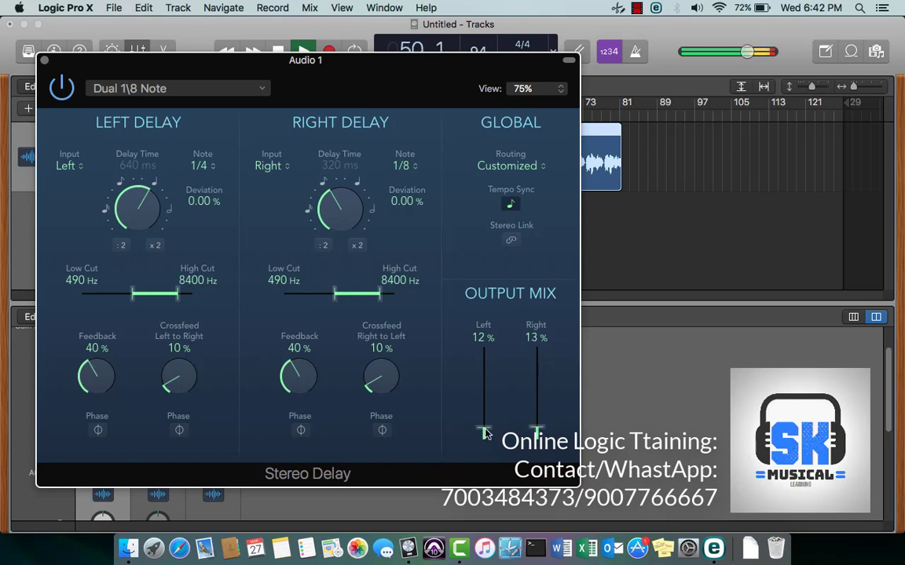
pyautogui.click(44, 60)
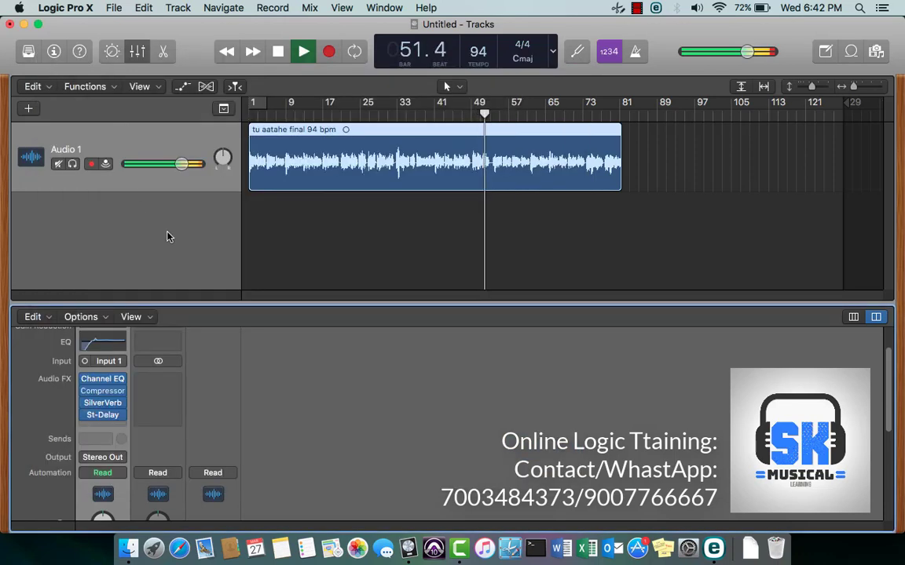
# - Stop playback and enlarge the Mixer pane until the channel strips show their level faders
pyautogui.press('space')
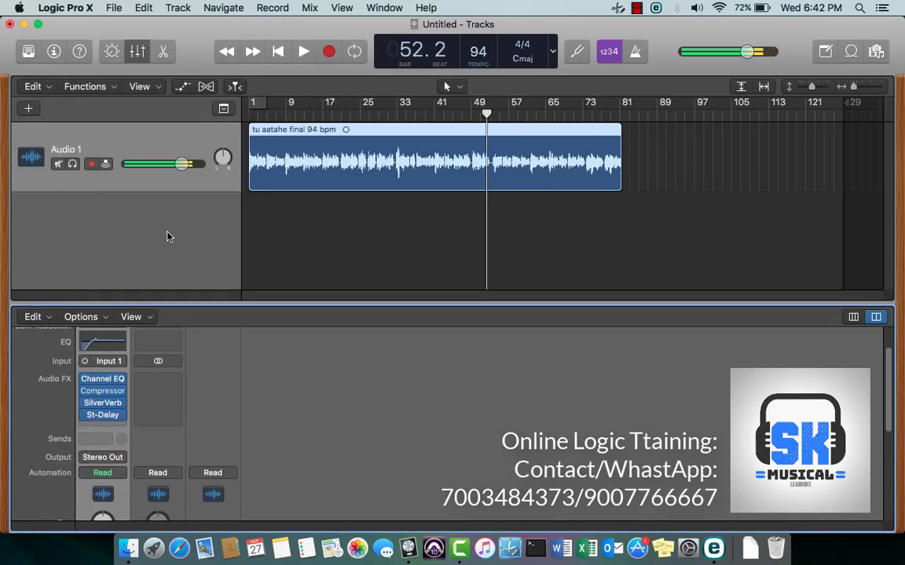
pyautogui.press('x')
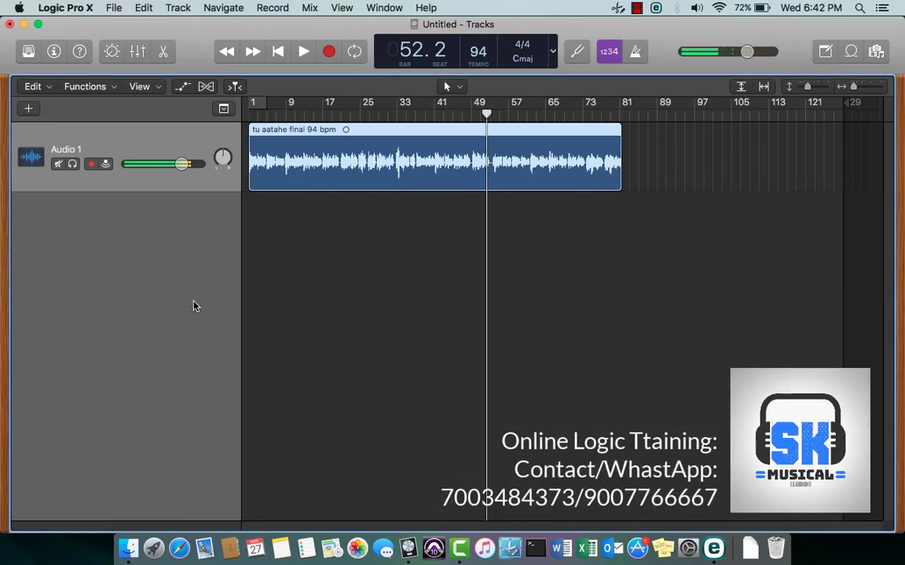
pyautogui.click(137, 48)
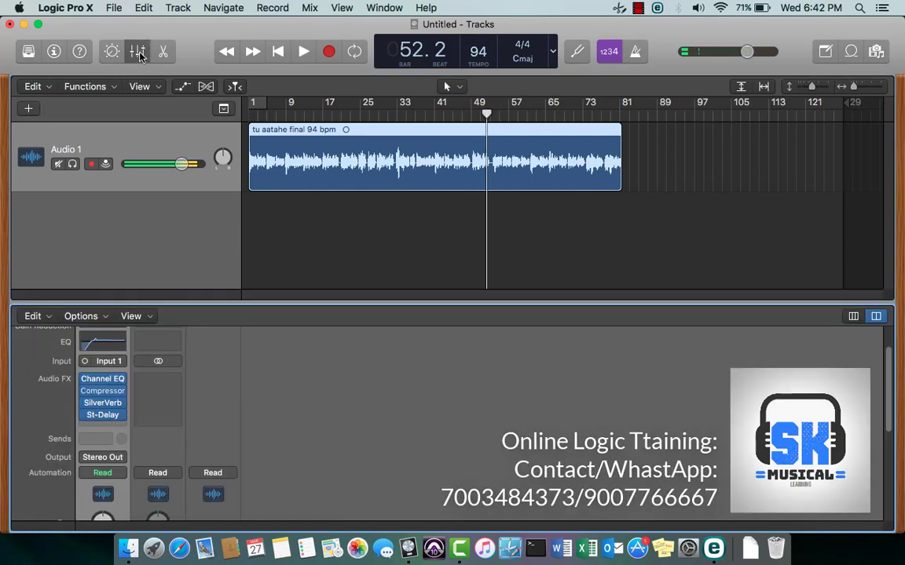
pyautogui.moveTo(228, 303); pyautogui.dragTo(242, 139)
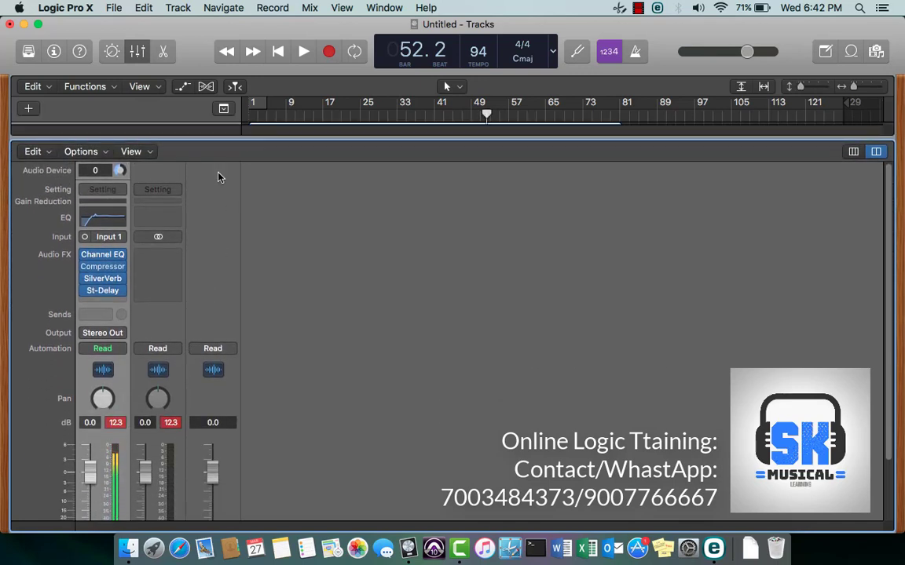
# - Play the song from near the beginning to check the channel levels in the Mixer
pyautogui.click(274, 114)
pyautogui.press('space')
pyautogui.click(256, 114)
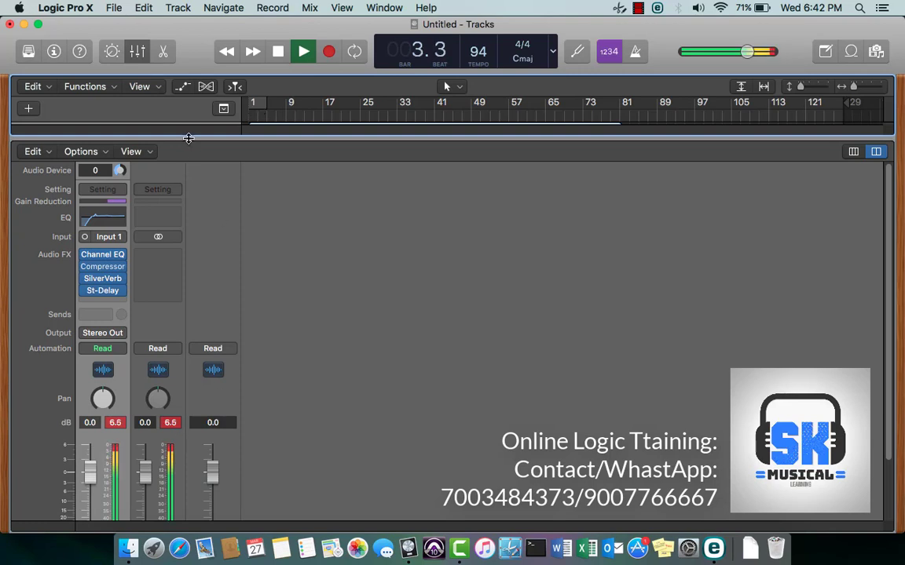
# - Shrink the Mixer pane to reveal the track, lower Audio 1's volume to -8.2 dB while resetting the peak readouts, and stop playback
pyautogui.moveTo(188, 138); pyautogui.dragTo(192, 266)
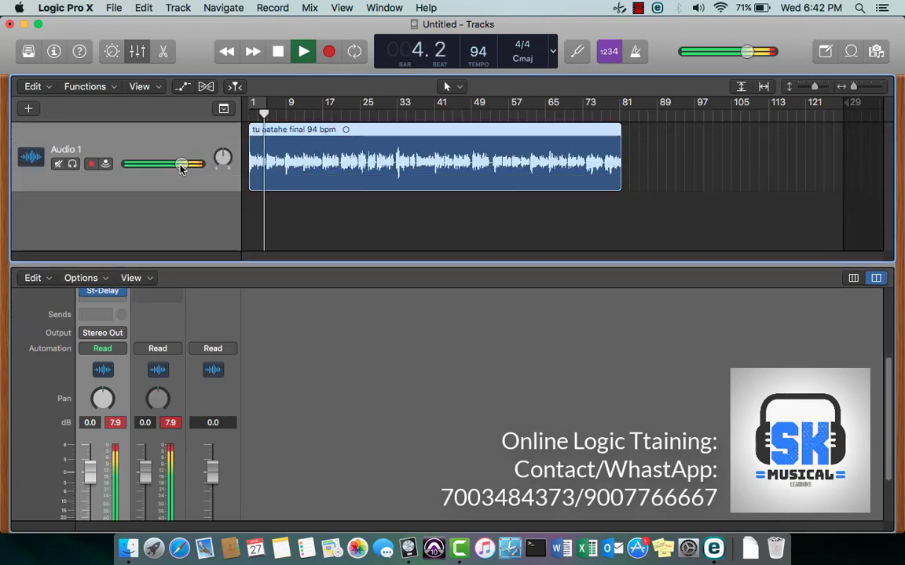
pyautogui.moveTo(181, 163); pyautogui.dragTo(176, 163)
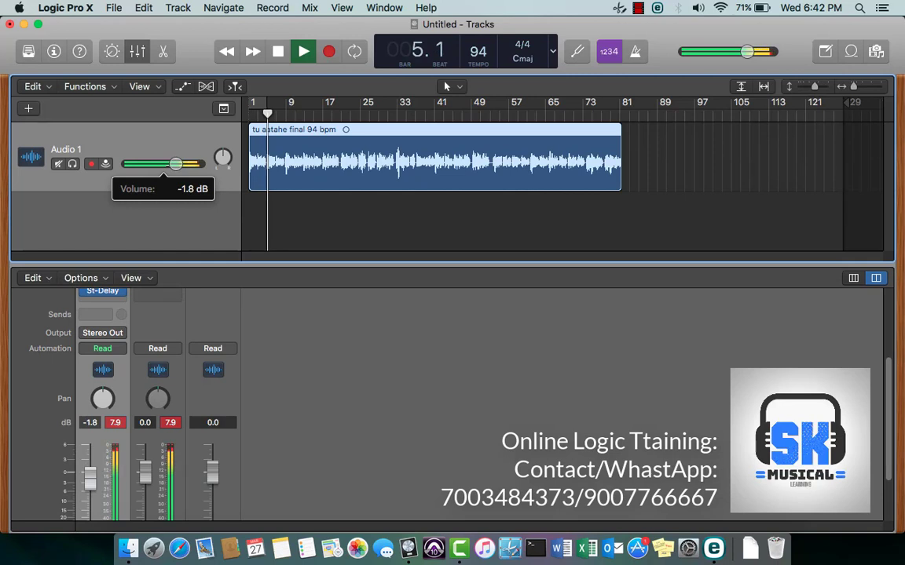
pyautogui.click(170, 424)
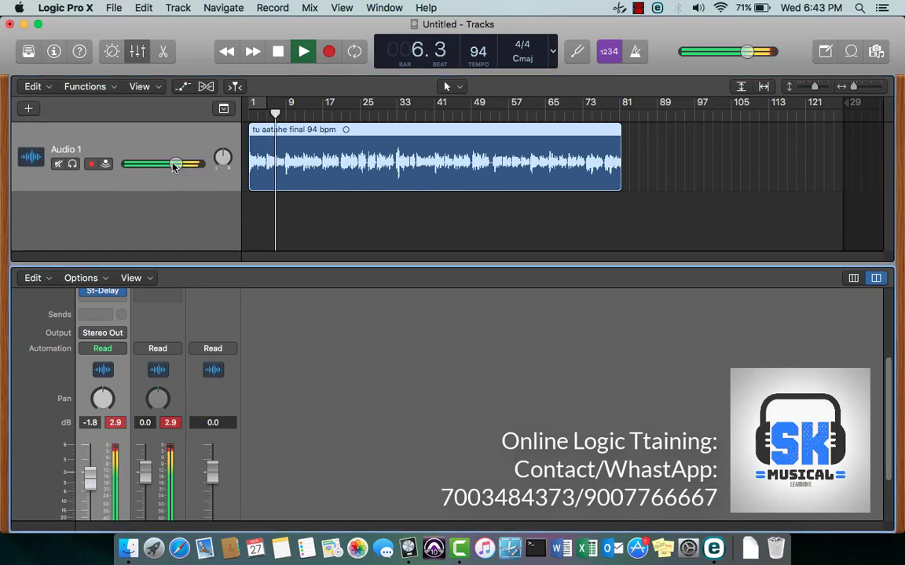
pyautogui.moveTo(176, 164); pyautogui.dragTo(154, 163)
pyautogui.click(170, 423)
pyautogui.click(170, 423)
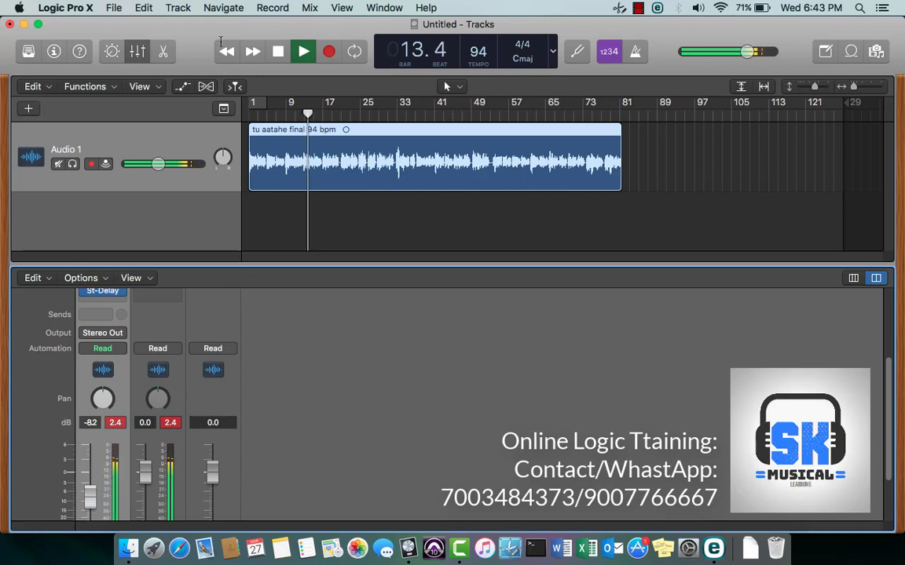
pyautogui.click(279, 53)
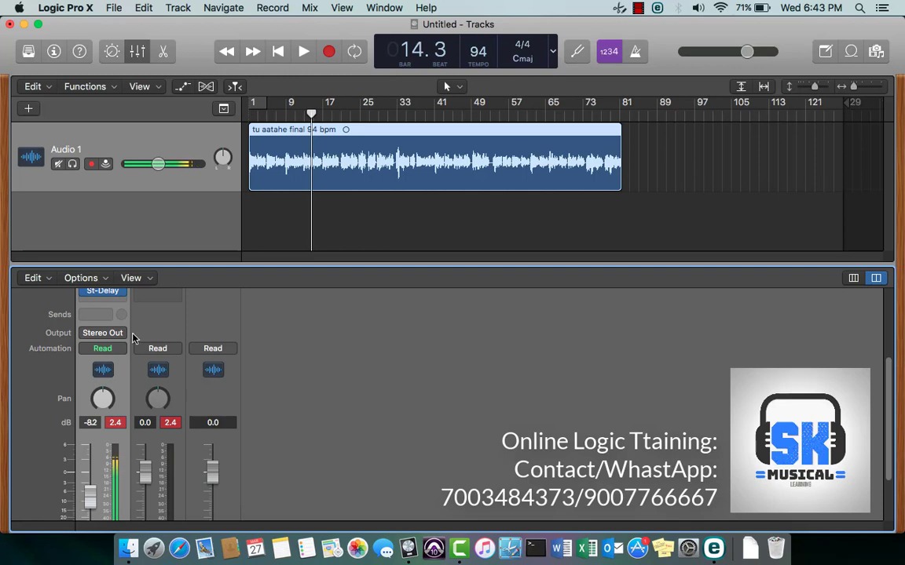
# - Return the playhead to the start of the song at bar 1 and hide the Mixer
pyautogui.scroll(-3, 132, 338)
pyautogui.scroll(8, 118, 369)
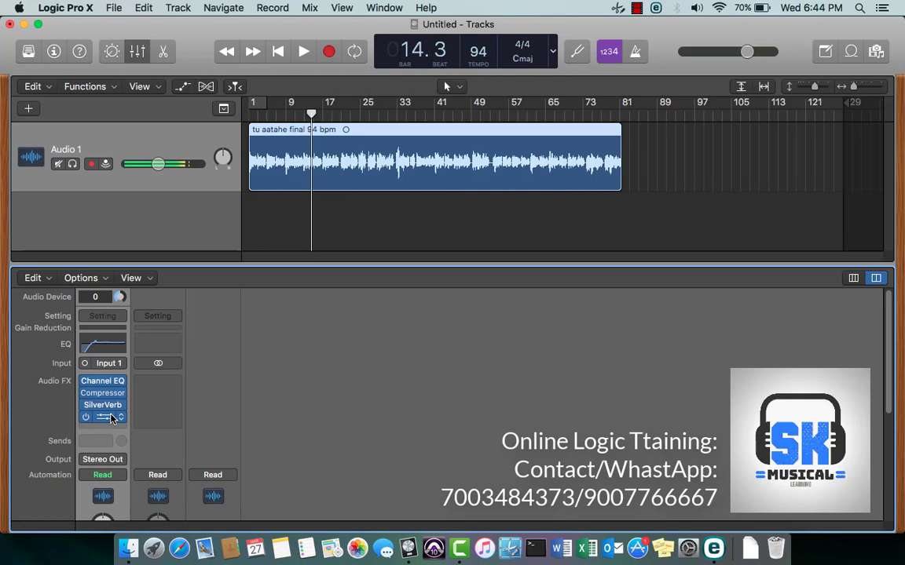
pyautogui.click(313, 249)
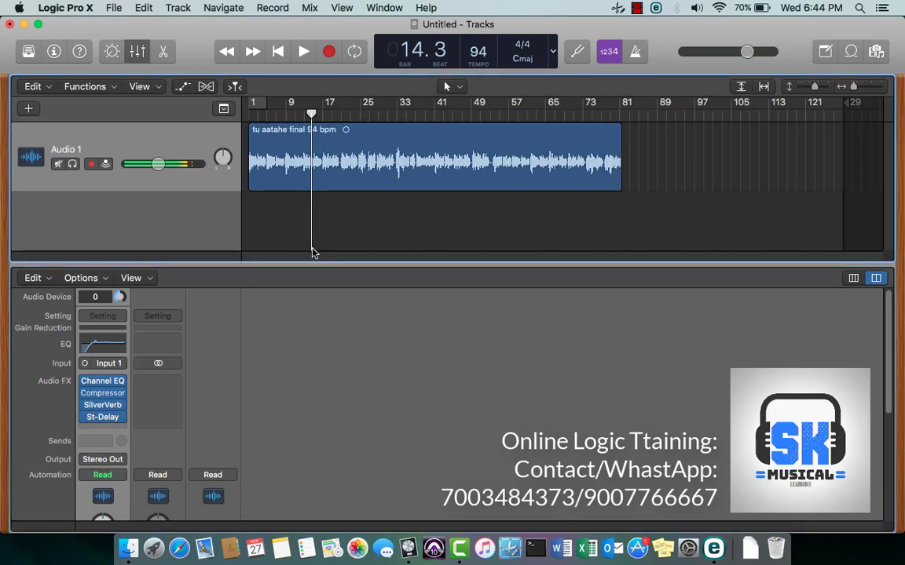
pyautogui.moveTo(309, 250); pyautogui.dragTo(248, 237)
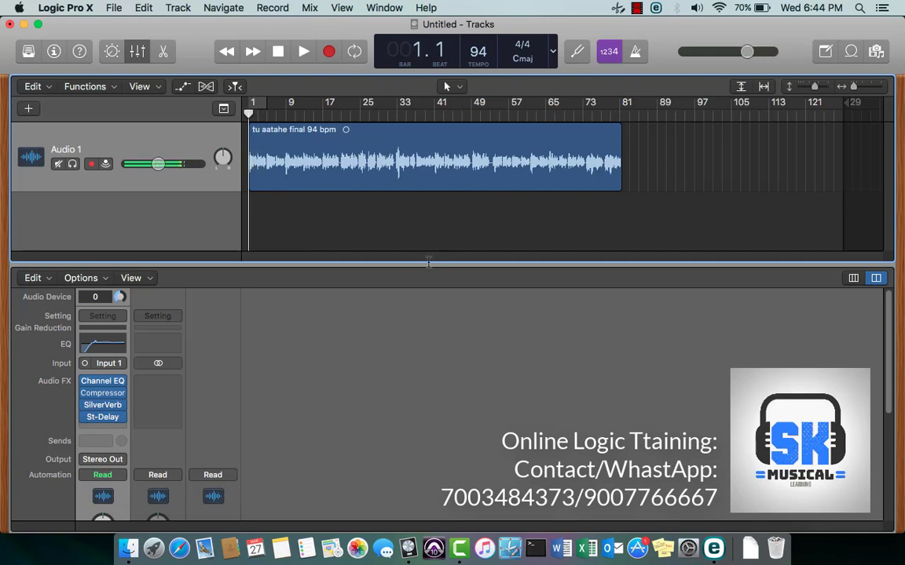
pyautogui.press('x')
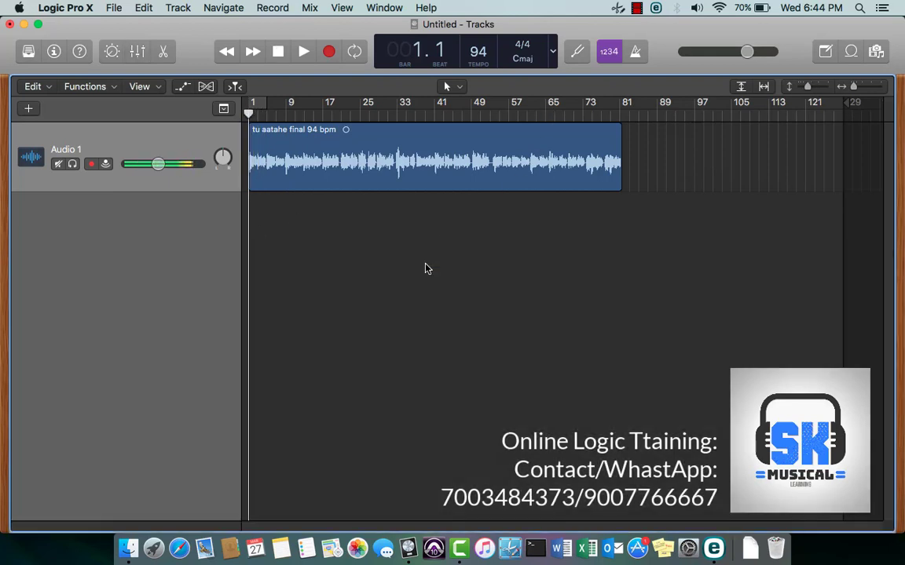